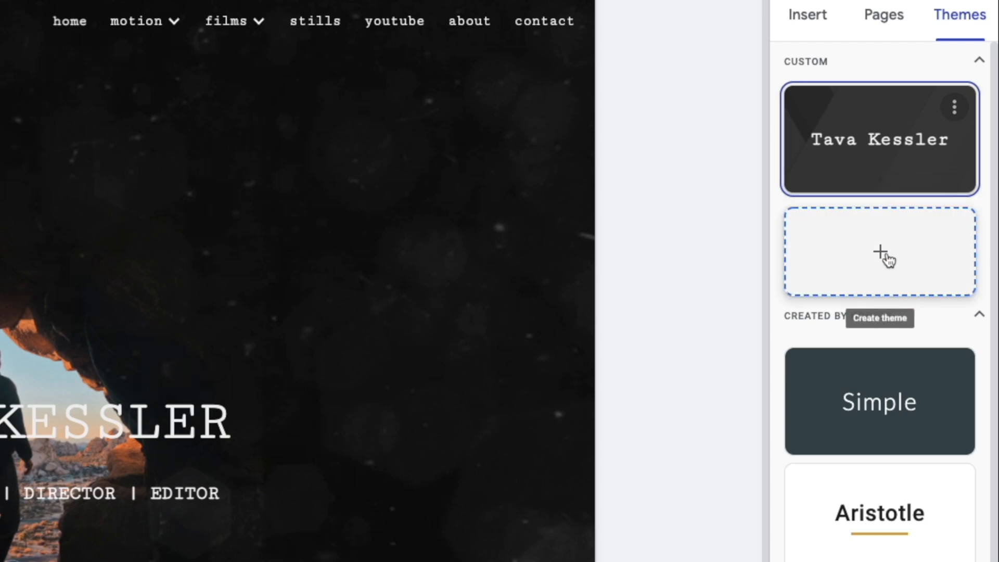
Step: Start a new custom theme named "Tutorial" without adding a logo or banner image
scroll(887, 260, down, 3)
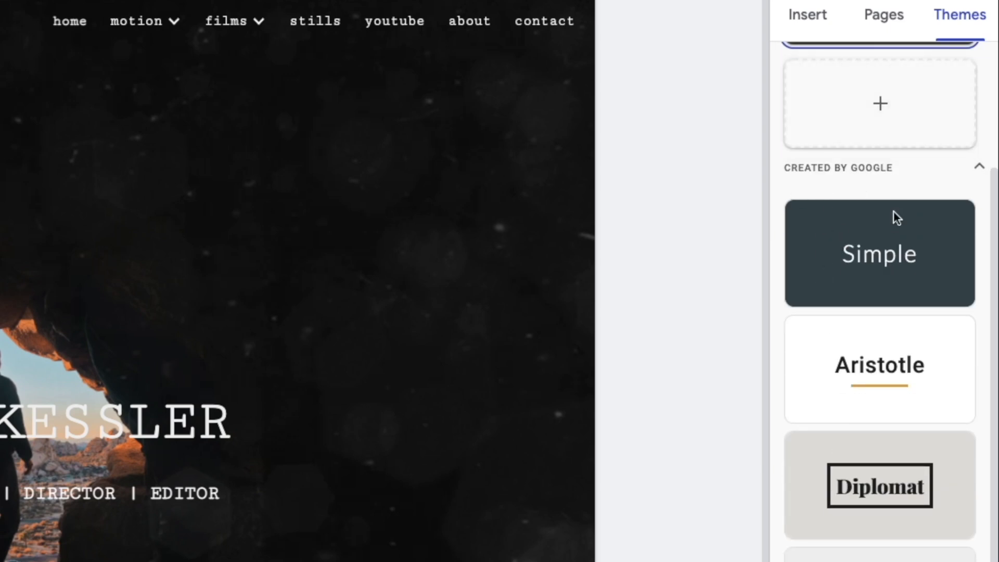
scroll(895, 461, up, 1)
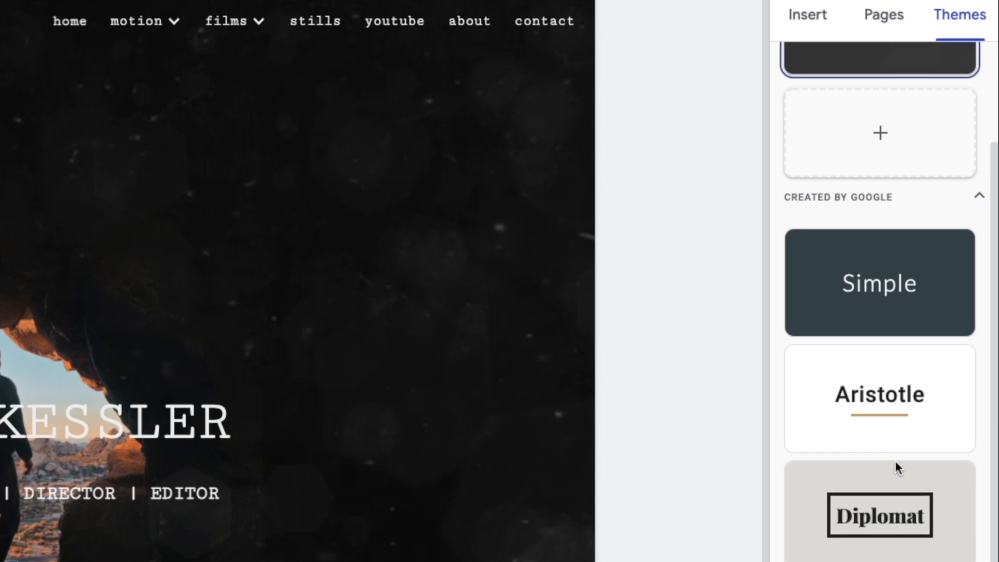
scroll(895, 461, up, 3)
click(880, 256)
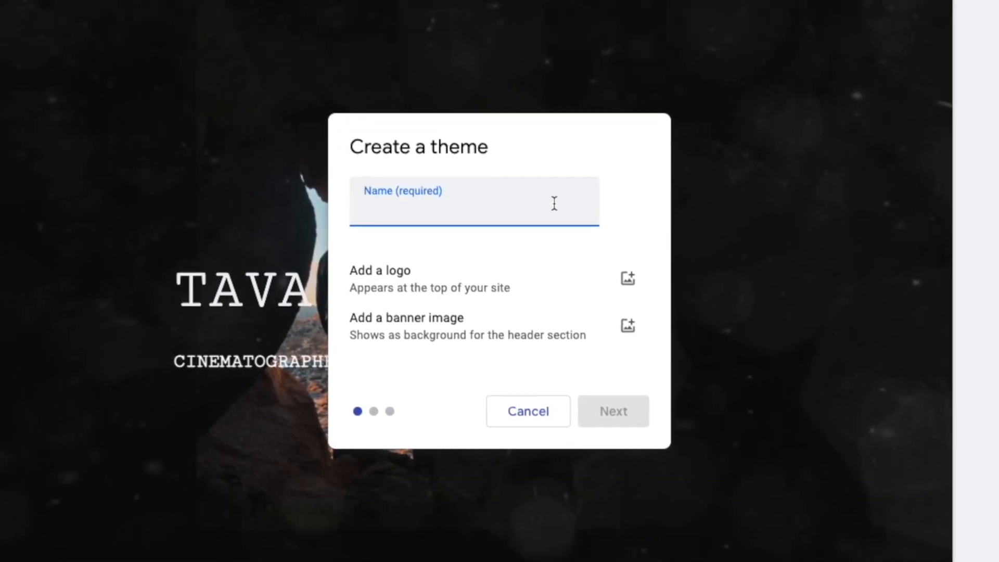
text(Tutorial)
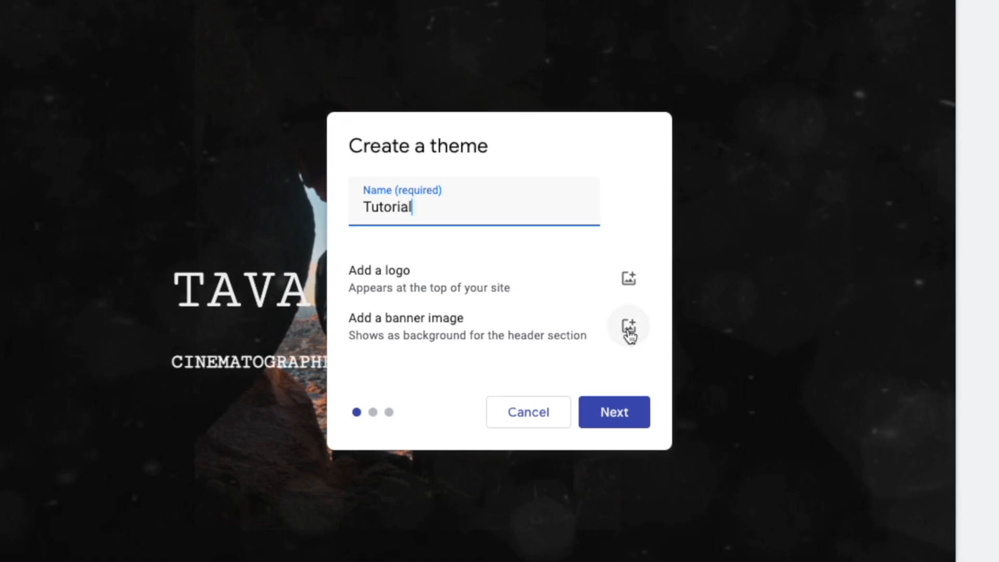
click(630, 413)
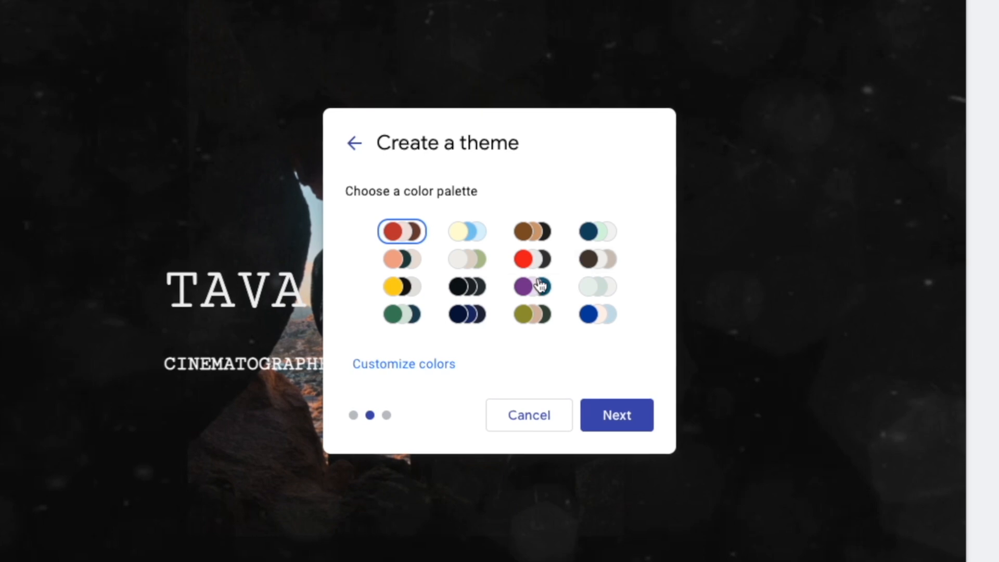
Step: Customize the theme's three colors to black #000000, white #FFFFFF and light gray #EFEFEF
click(362, 363)
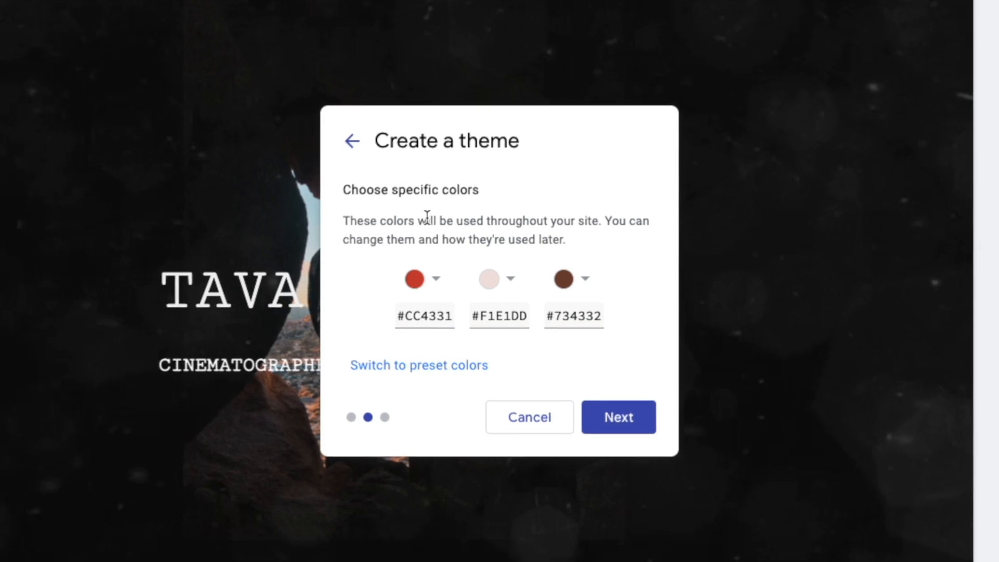
click(439, 281)
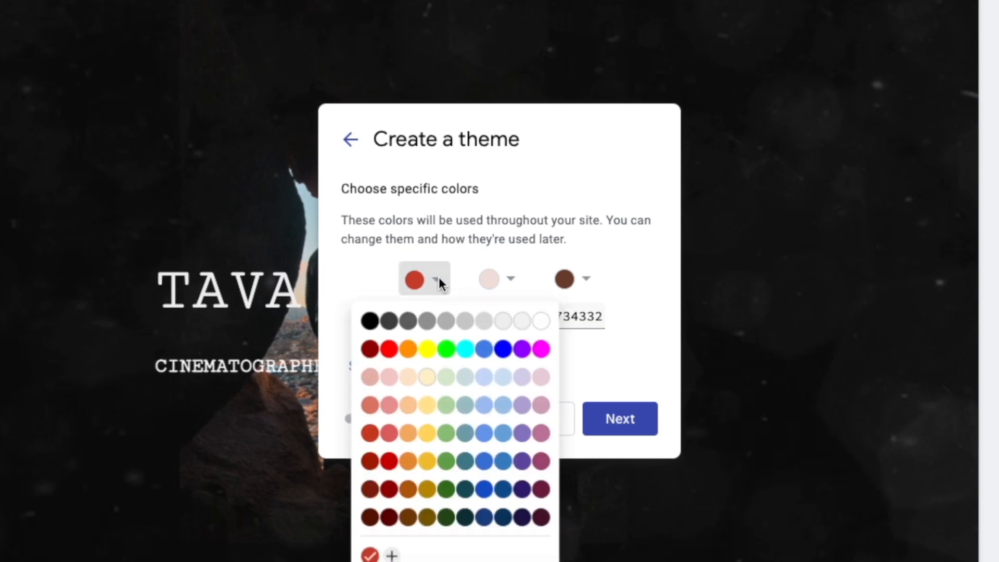
click(365, 315)
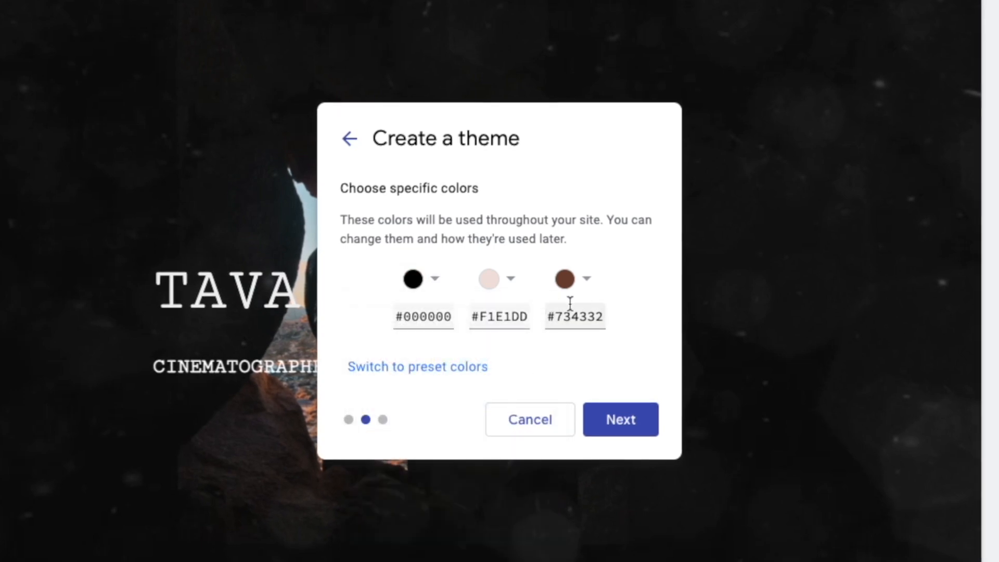
click(511, 280)
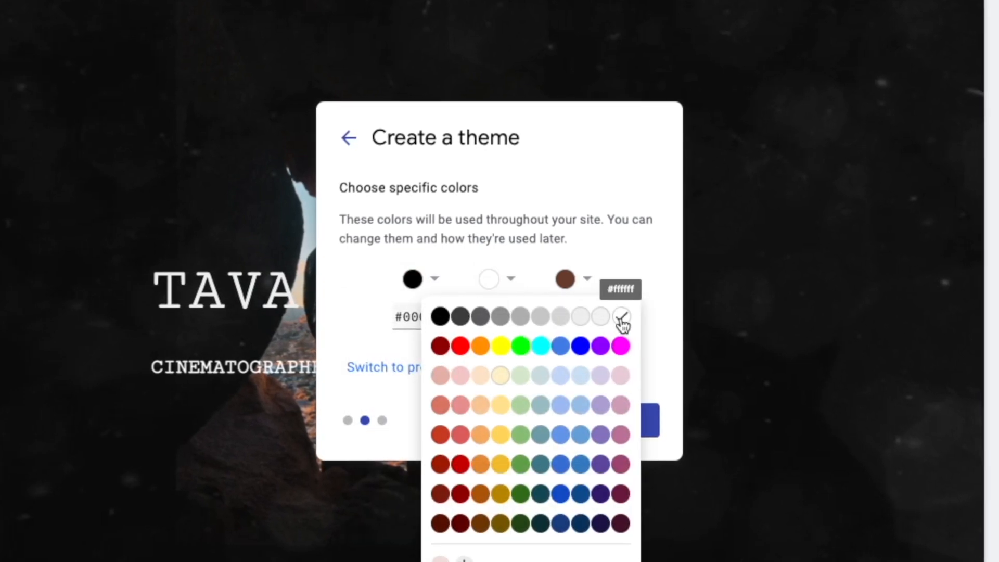
click(620, 316)
click(587, 278)
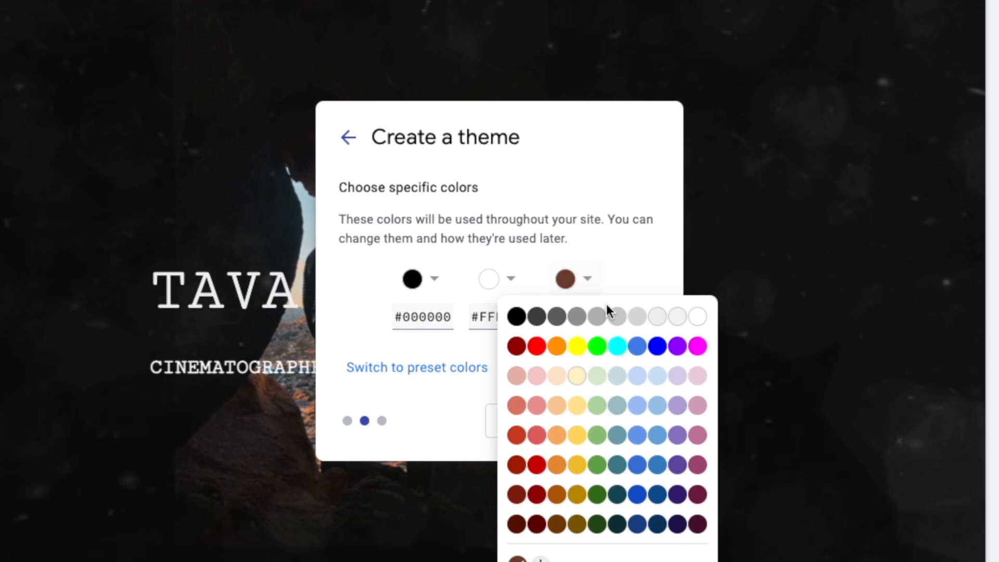
click(662, 320)
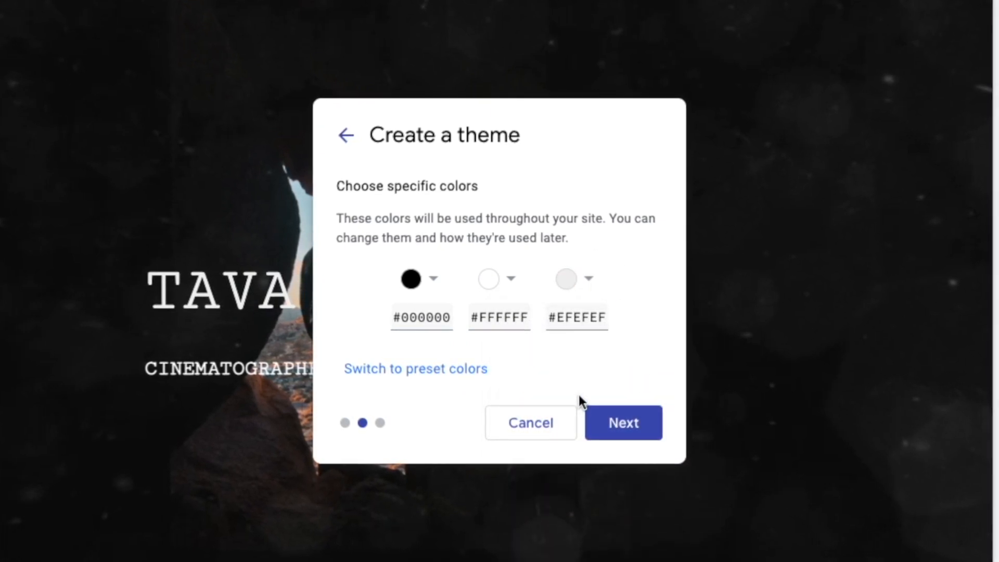
click(619, 424)
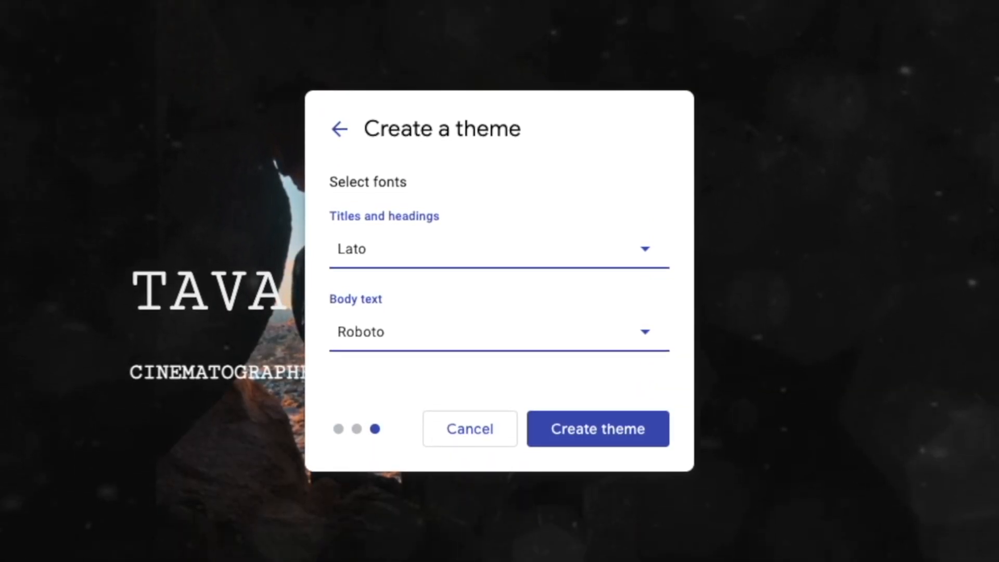
Step: Set the fonts for both titles and headings and body text to Cutive Mono and create the theme
click(436, 260)
scroll(433, 552, down, 2)
scroll(430, 555, down, 1)
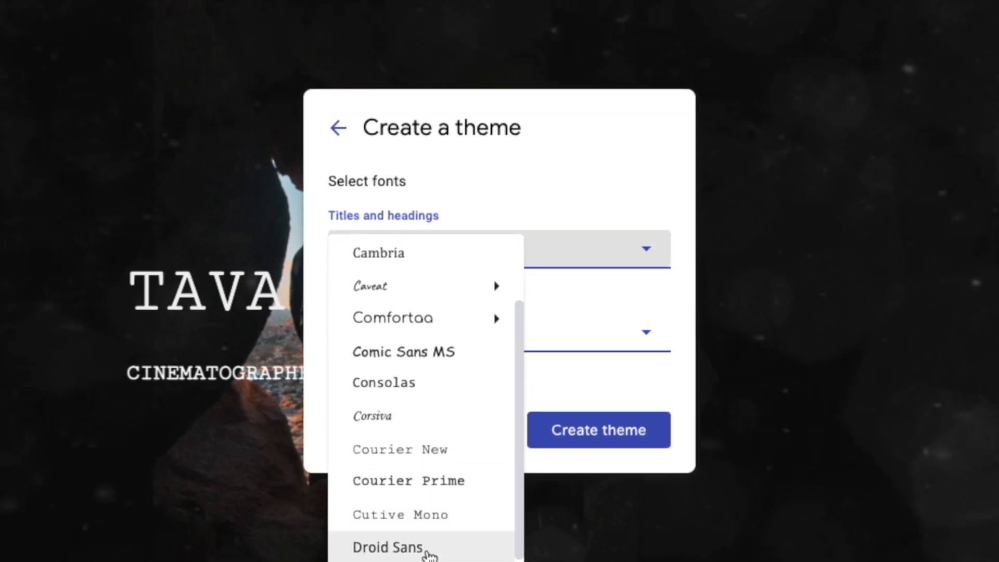
key(Return)
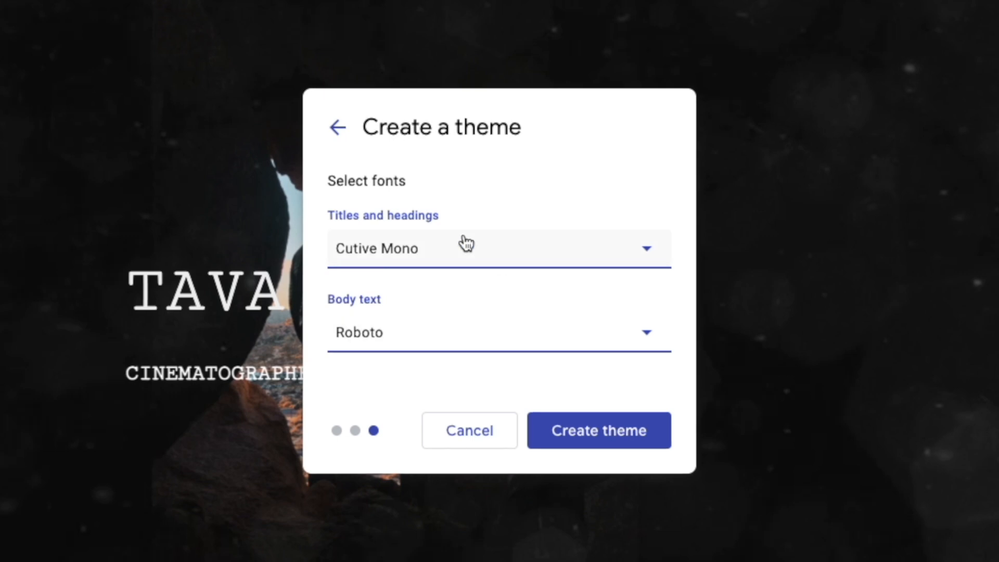
click(427, 343)
scroll(446, 439, down, 3)
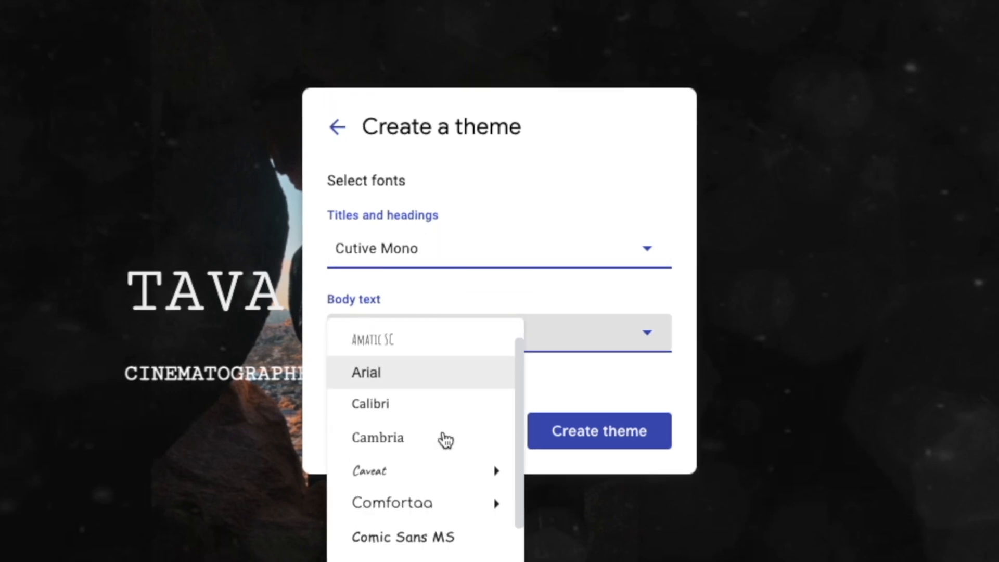
key(Return)
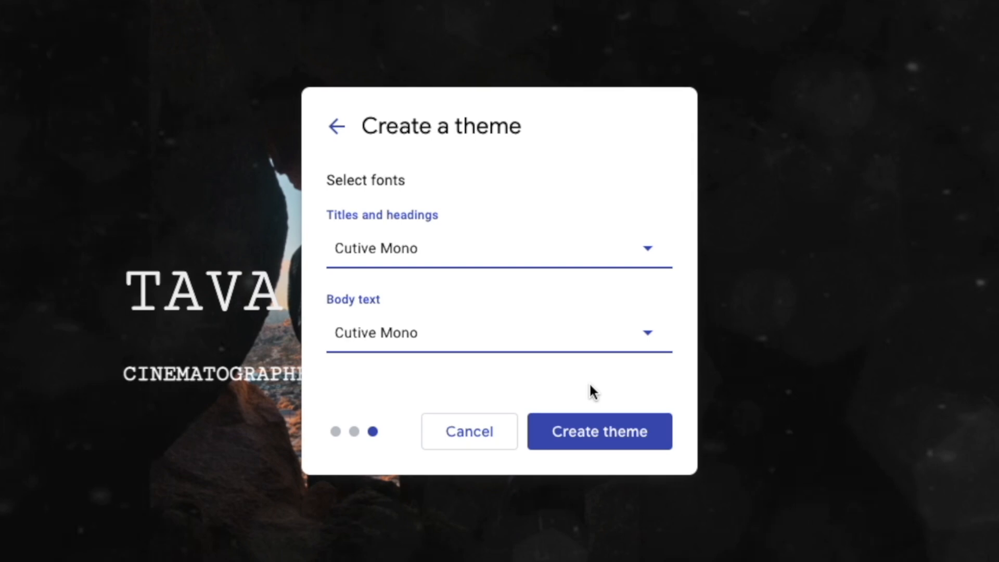
click(596, 424)
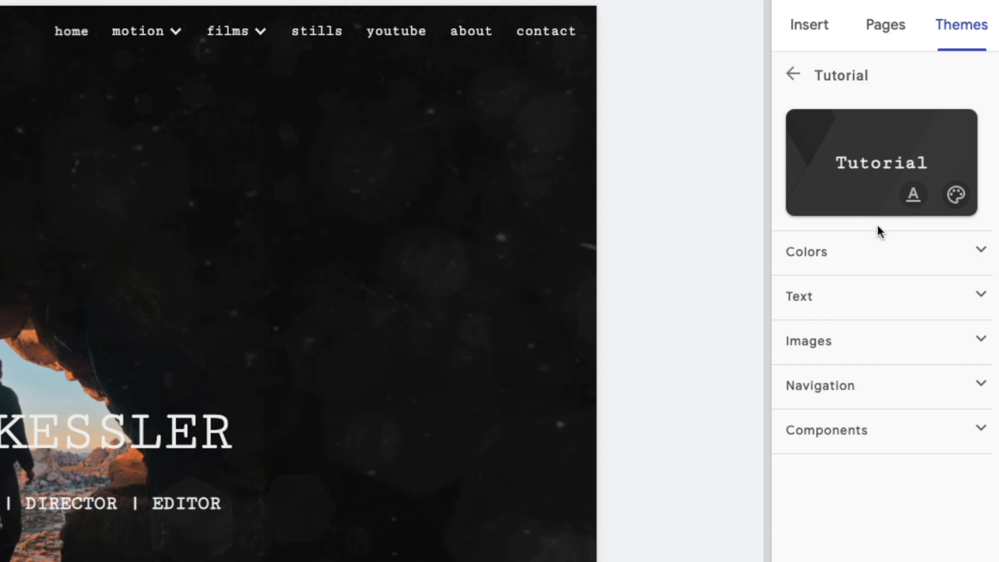
Step: Open the theme's color settings and examine the section color and image options for the empty text section on the contact page
click(981, 253)
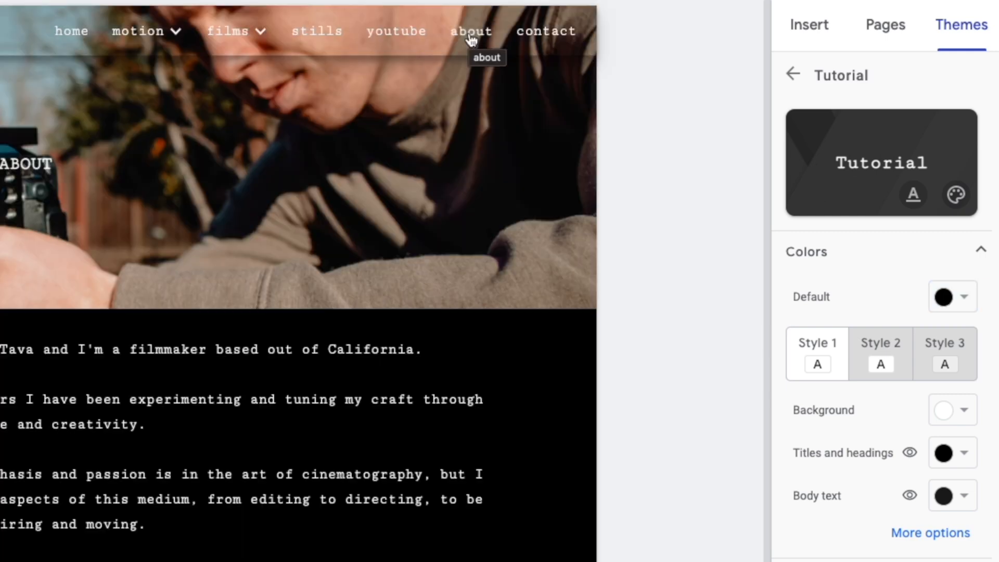
click(424, 450)
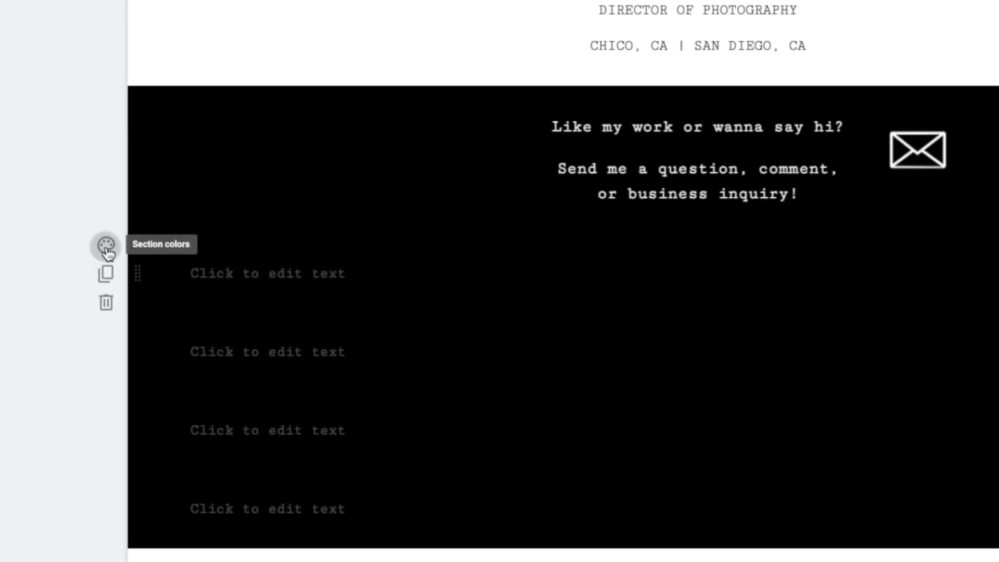
click(101, 249)
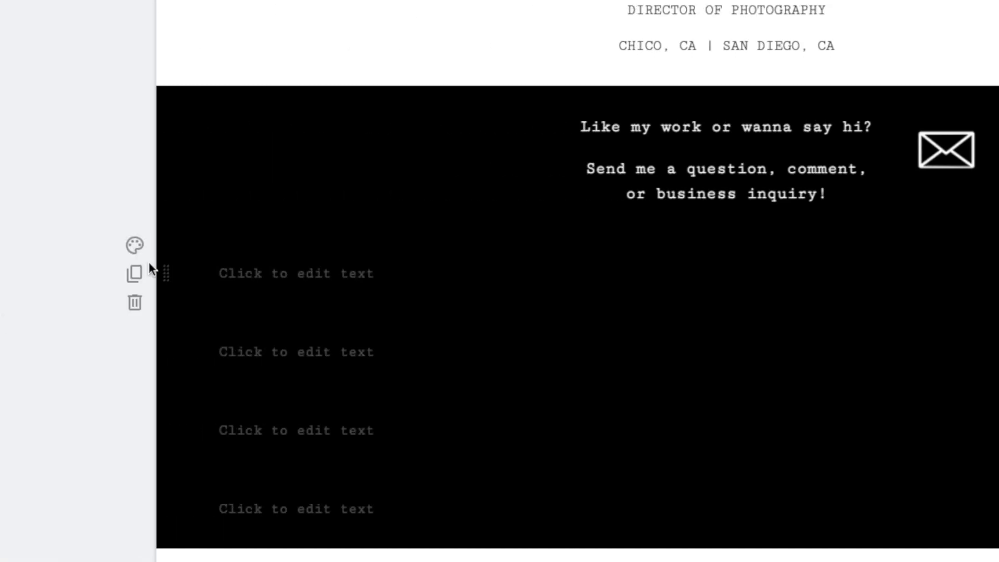
click(135, 244)
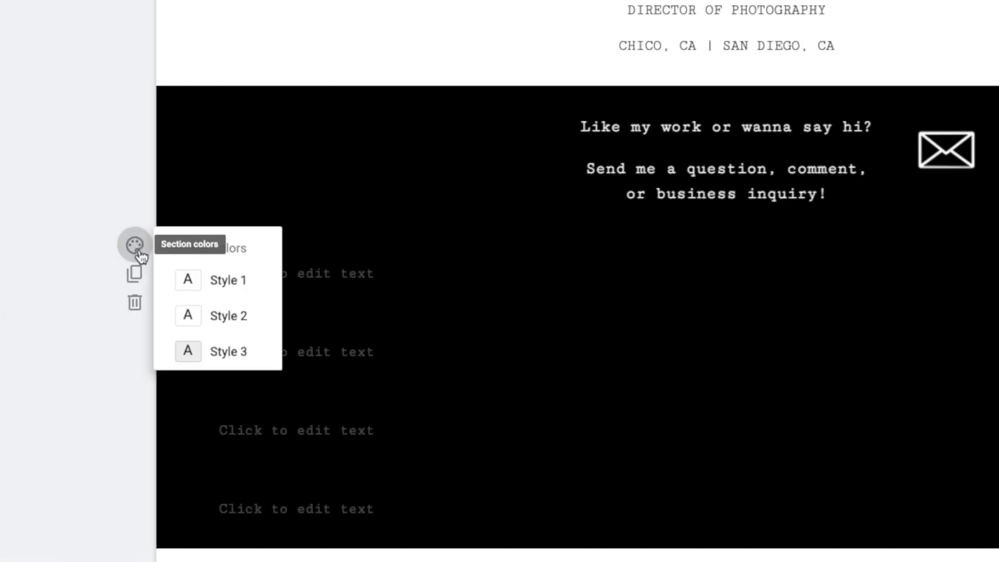
mouse_move(268, 385)
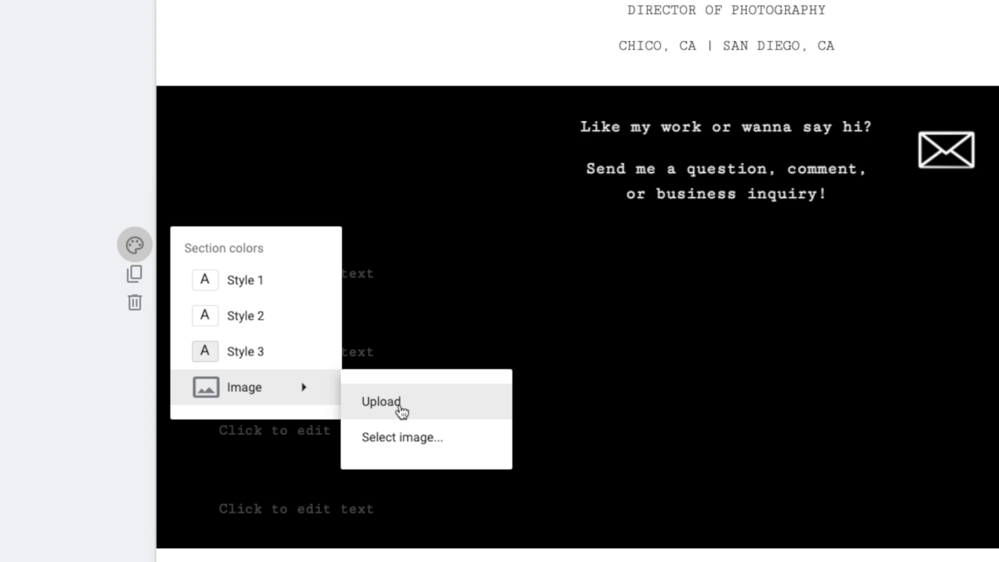
click(67, 249)
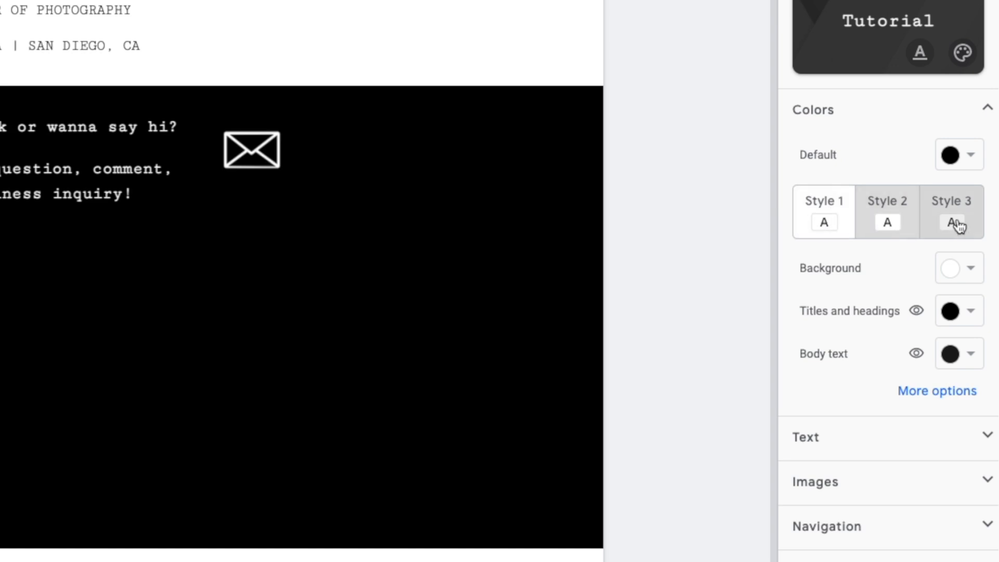
Step: Set the background of the theme's Style 2 to black and apply Style 2 to the first two empty text sections
click(893, 226)
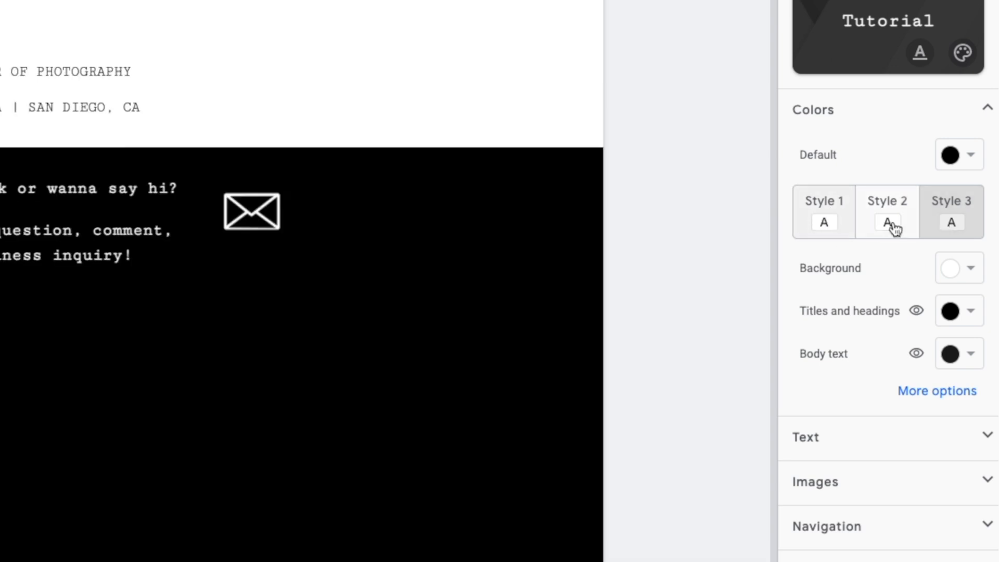
click(971, 268)
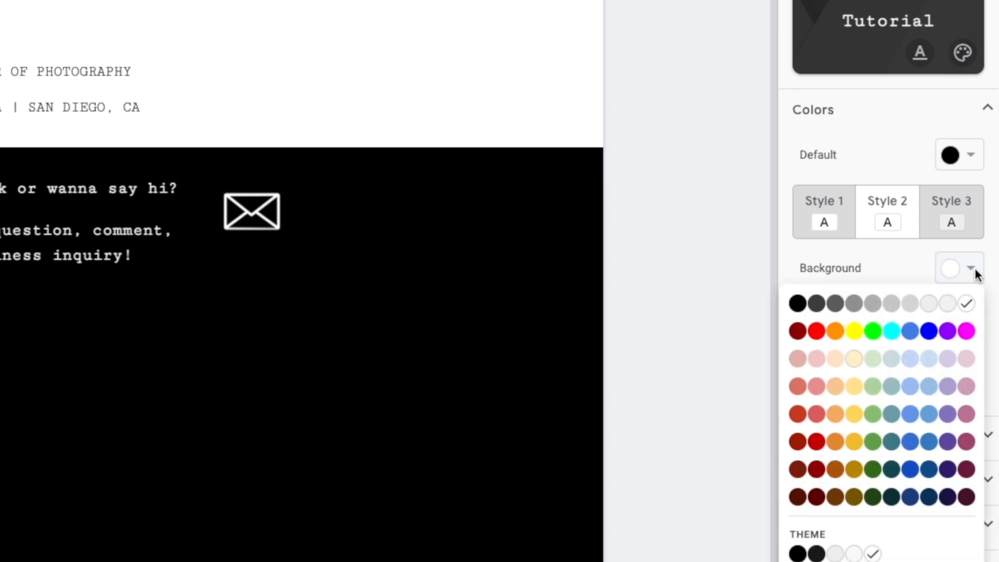
click(798, 304)
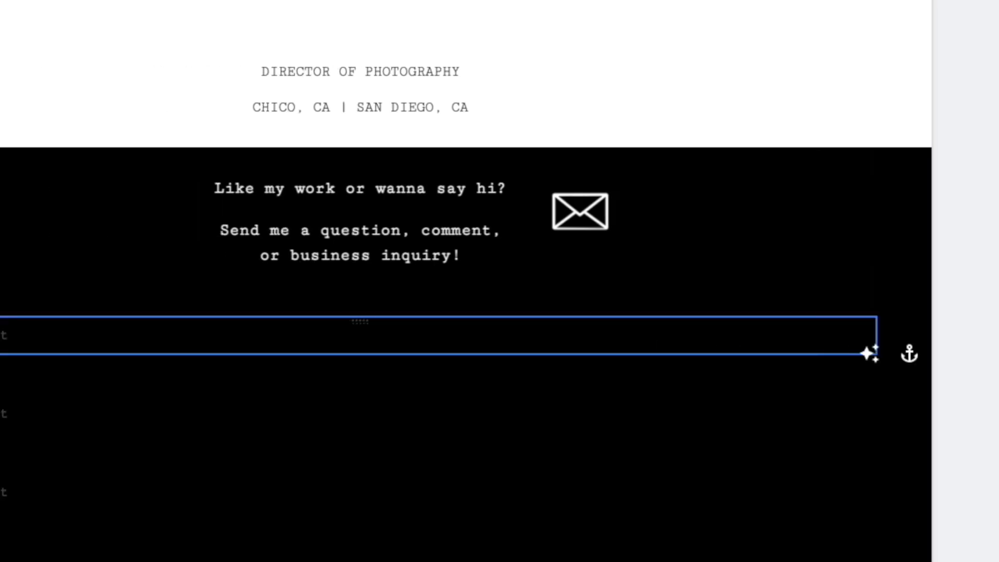
click(151, 309)
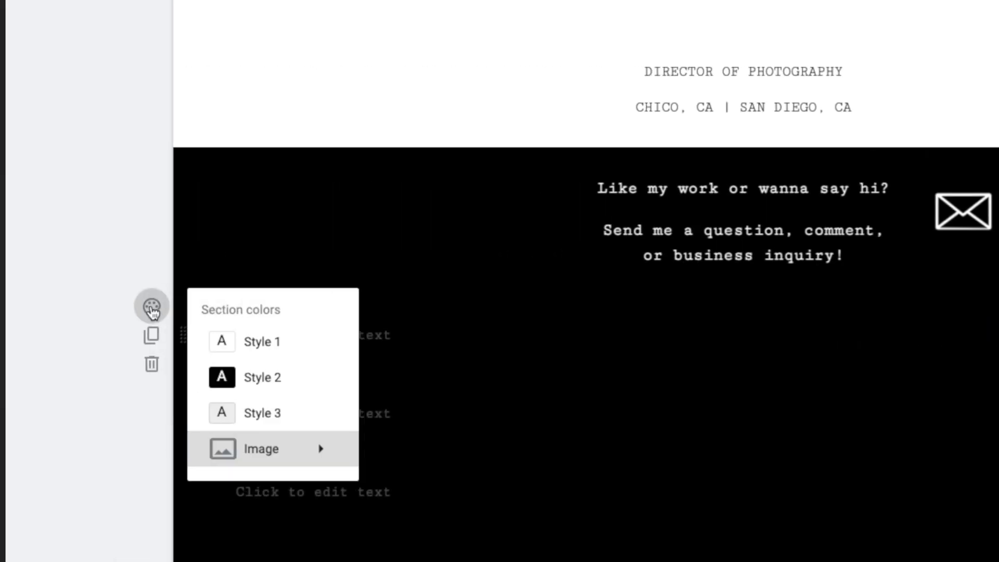
click(267, 383)
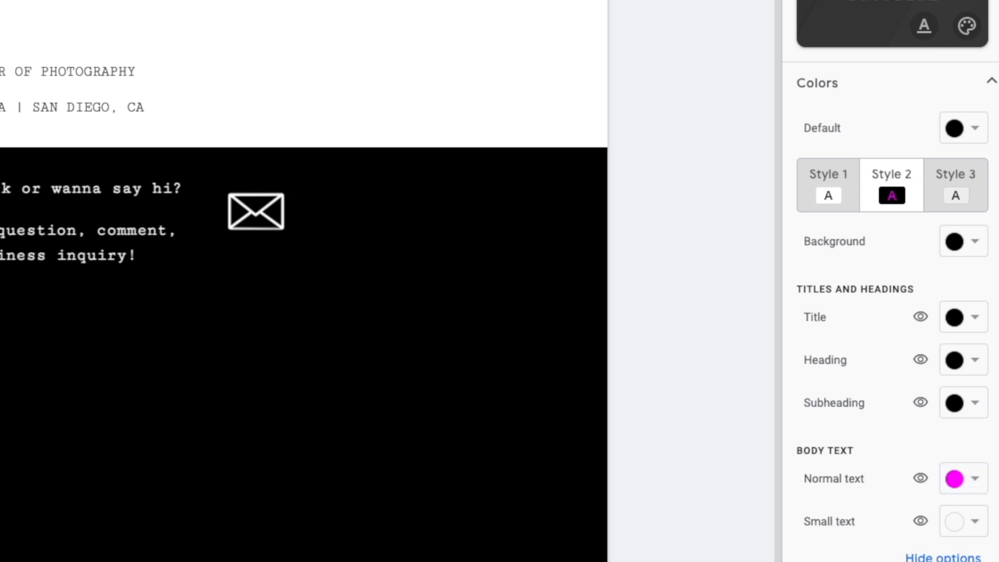
click(137, 240)
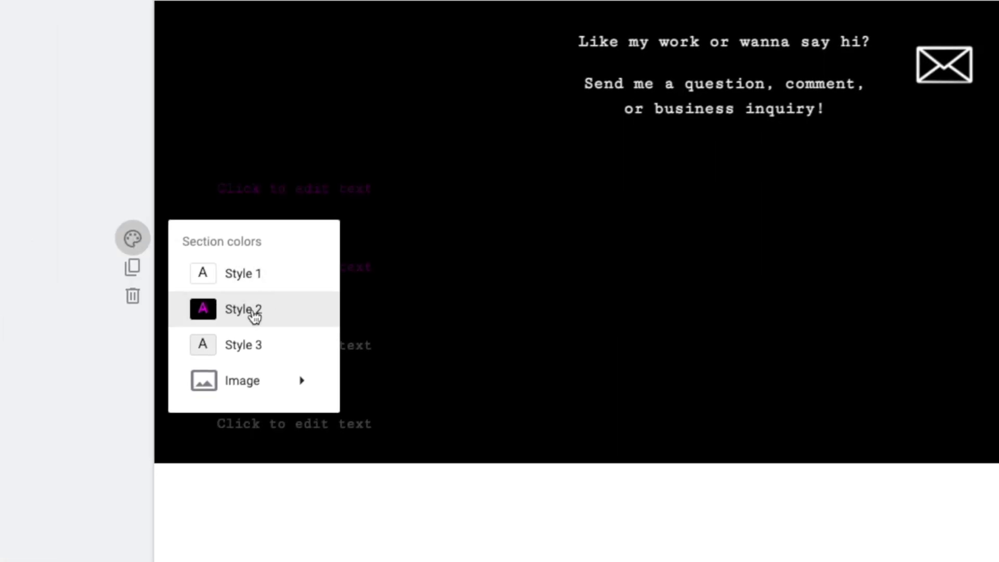
click(251, 317)
Step: Test the text color of the second empty section by entering "sdgsfhsfh" and deleting it again
click(272, 268)
click(281, 260)
text(sdgsfhsfh)
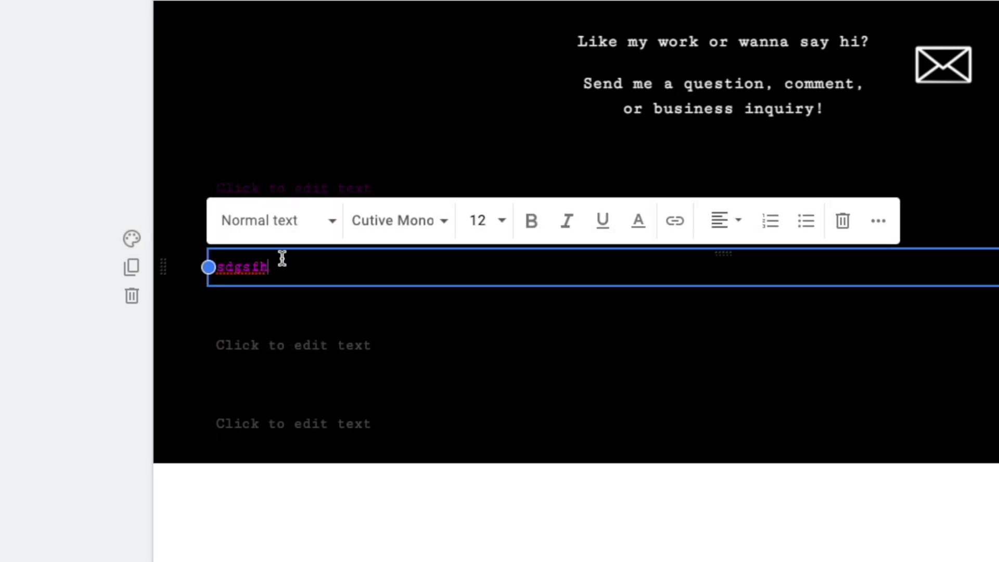
drag(305, 266, 110, 265)
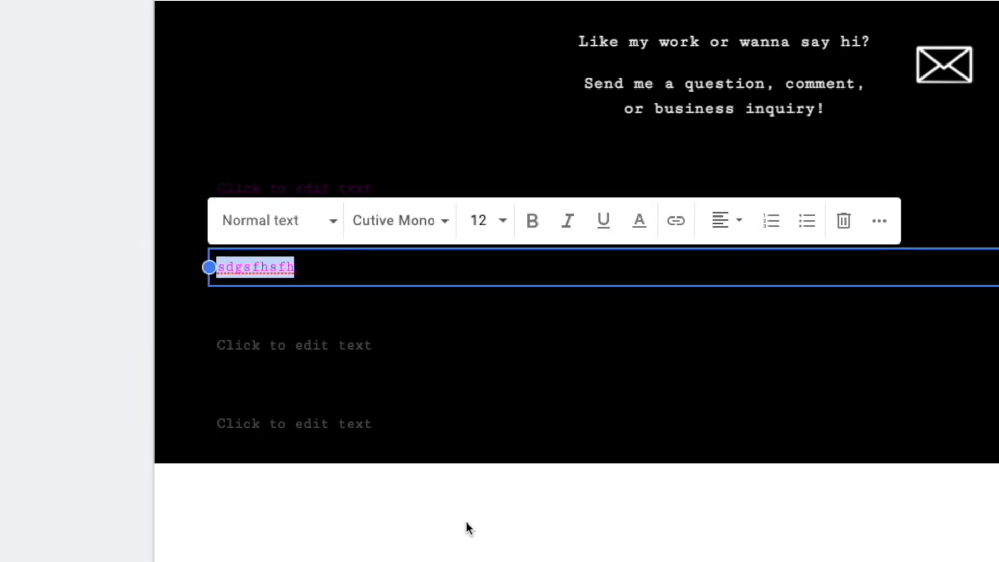
key(BackSpace)
click(480, 556)
Step: Collapse the theme's color settings and review the text settings, including the available text styles and the Normal text options
click(989, 185)
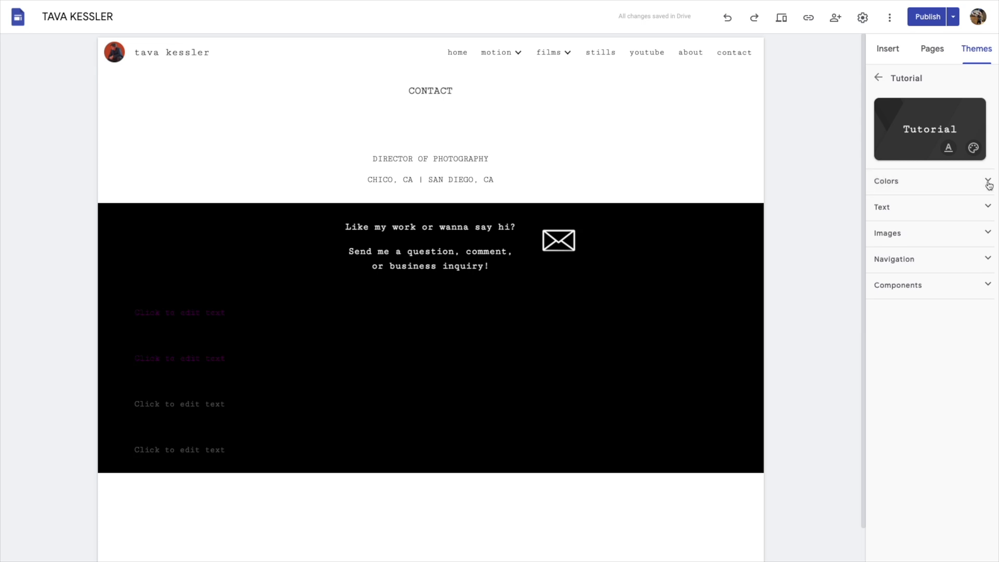
click(984, 209)
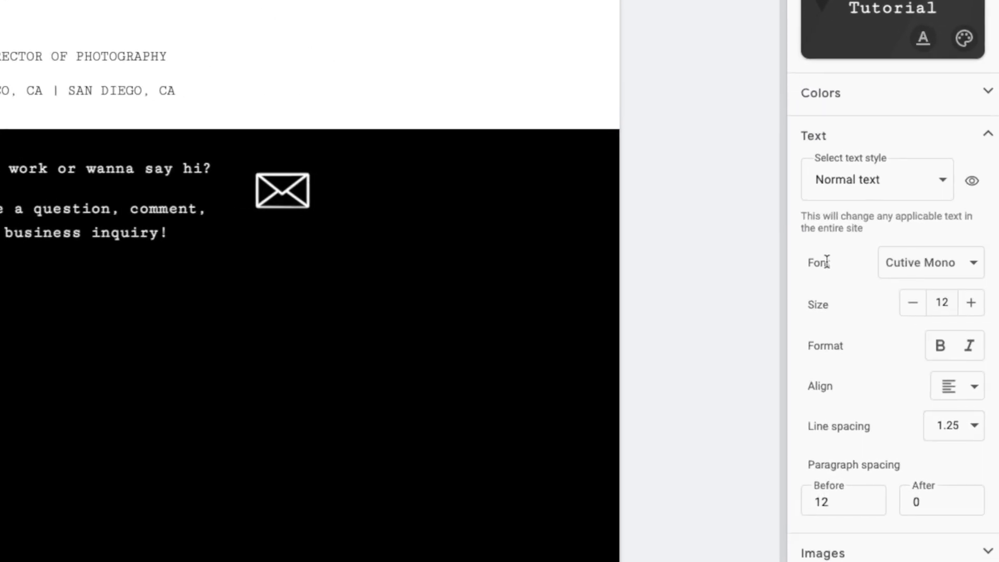
click(939, 178)
click(864, 175)
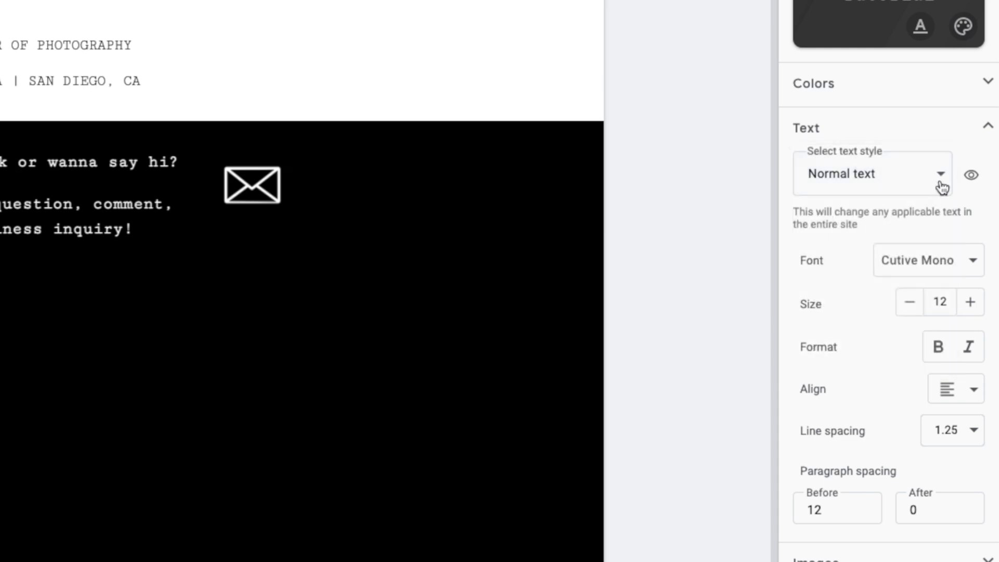
mouse_move(971, 177)
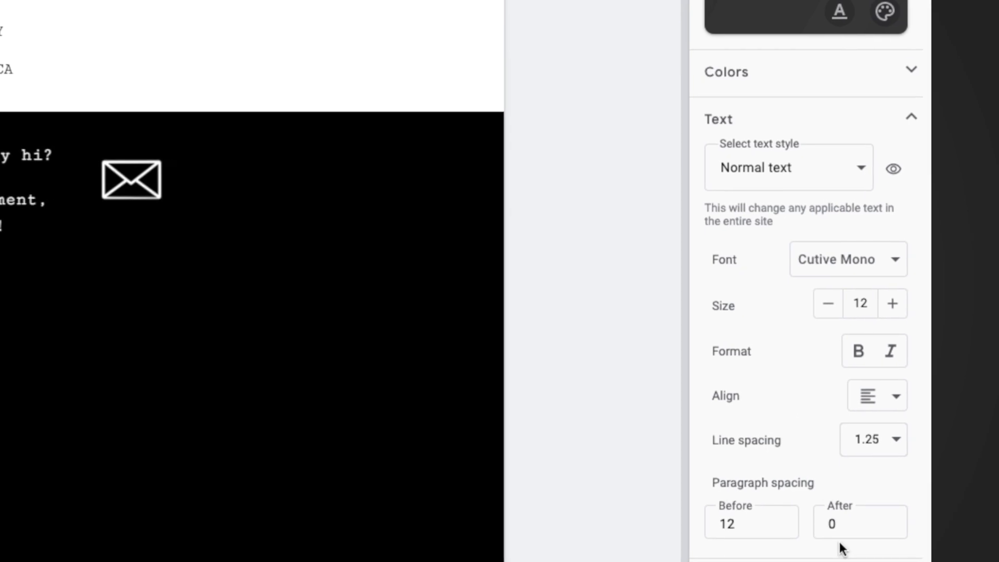
Step: Close the text settings, review the theme's header, logo and favicon image options, and open the navigation settings
click(905, 118)
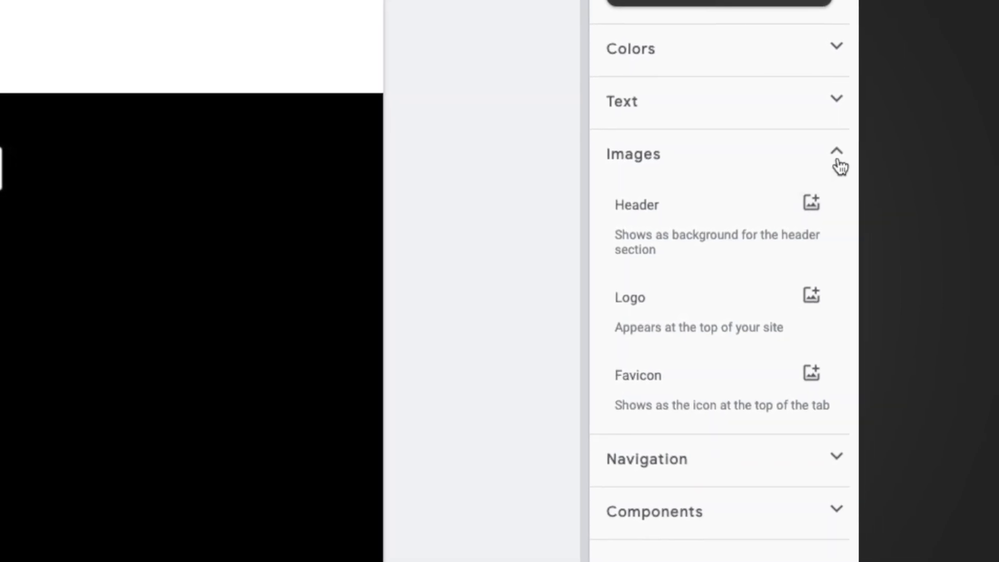
click(840, 152)
click(835, 207)
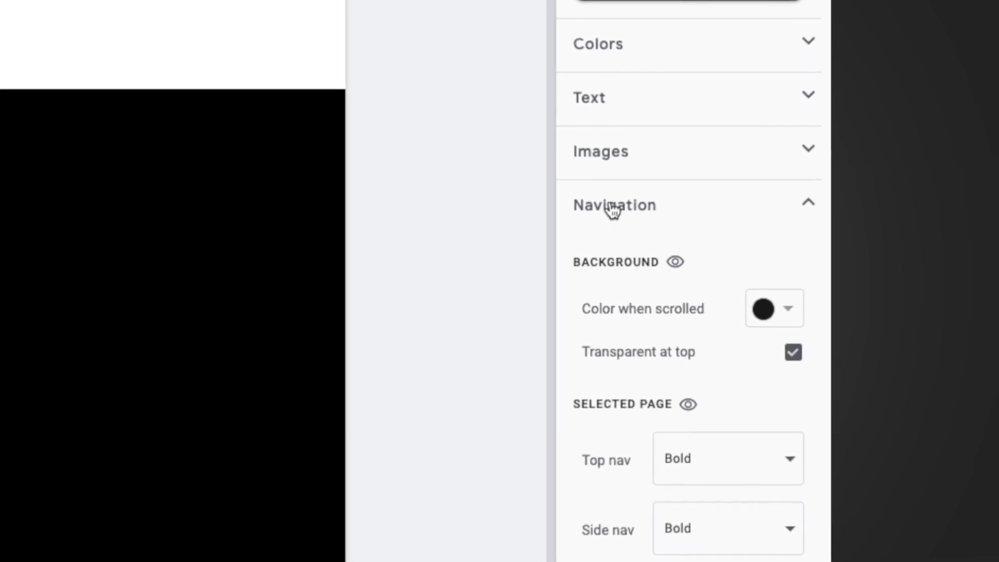
mouse_move(661, 261)
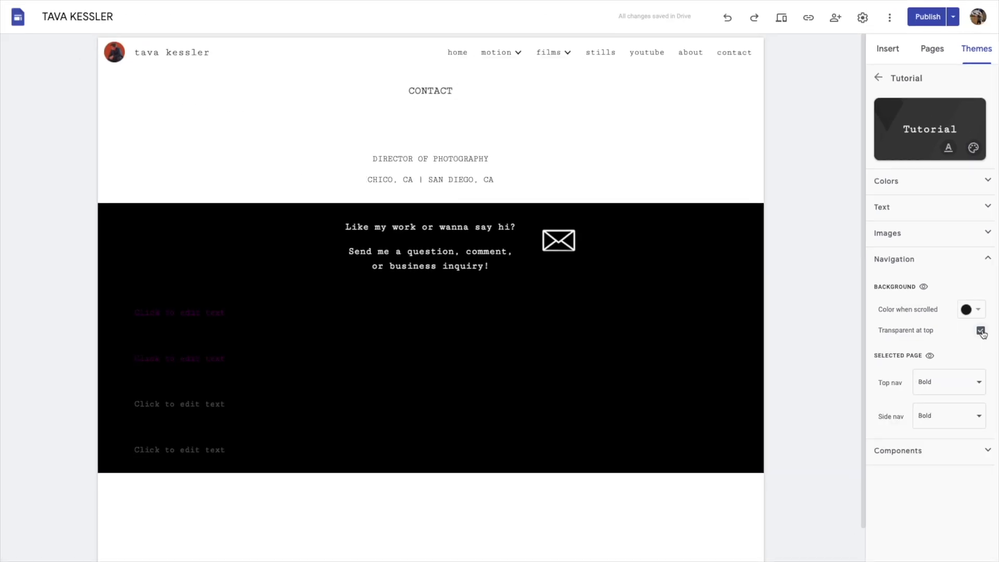
Step: Try the navigation bar without transparency in yellow and cornflower blue, and restore its transparency at the top
click(981, 331)
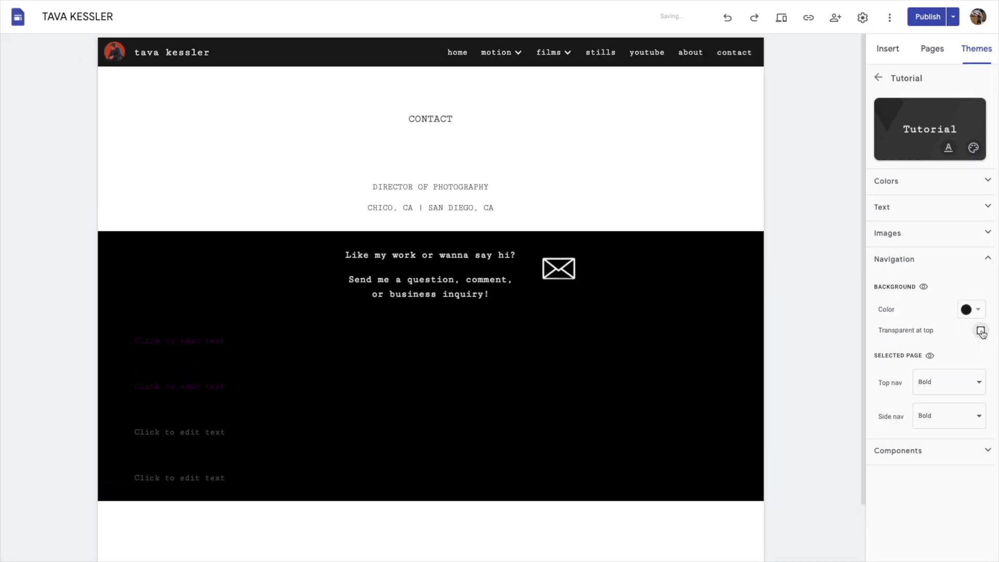
click(966, 310)
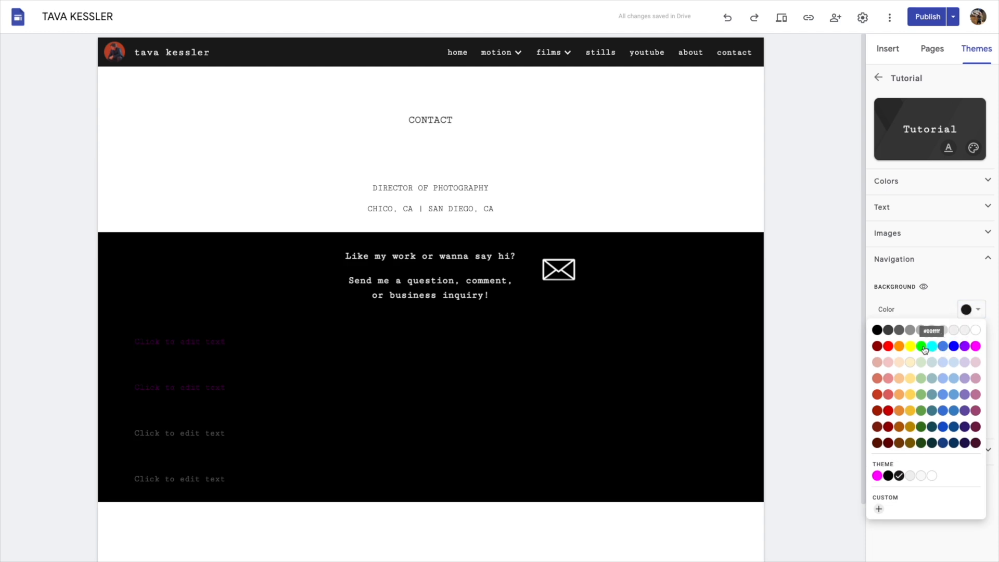
click(910, 346)
click(968, 310)
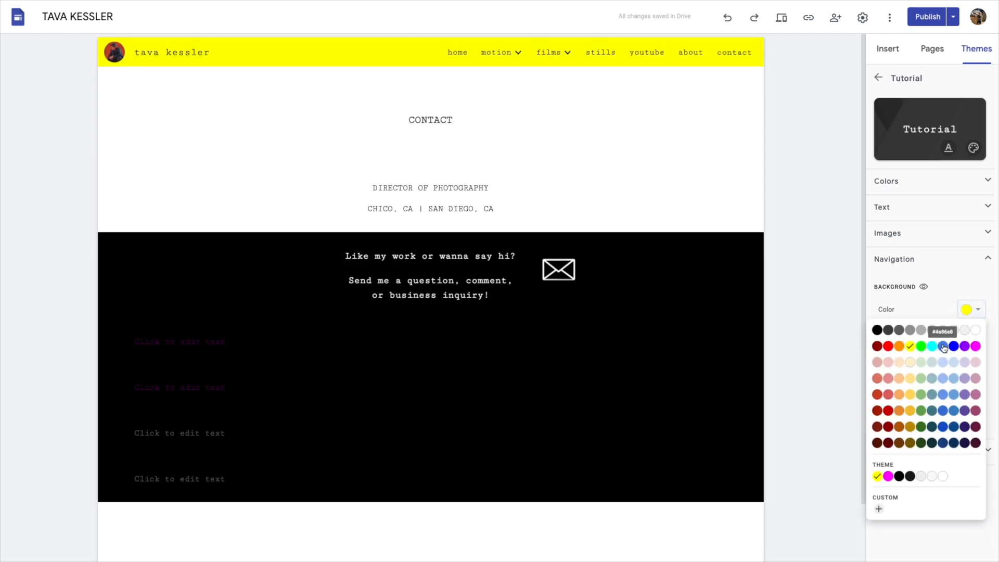
click(944, 346)
click(973, 316)
click(975, 312)
click(980, 330)
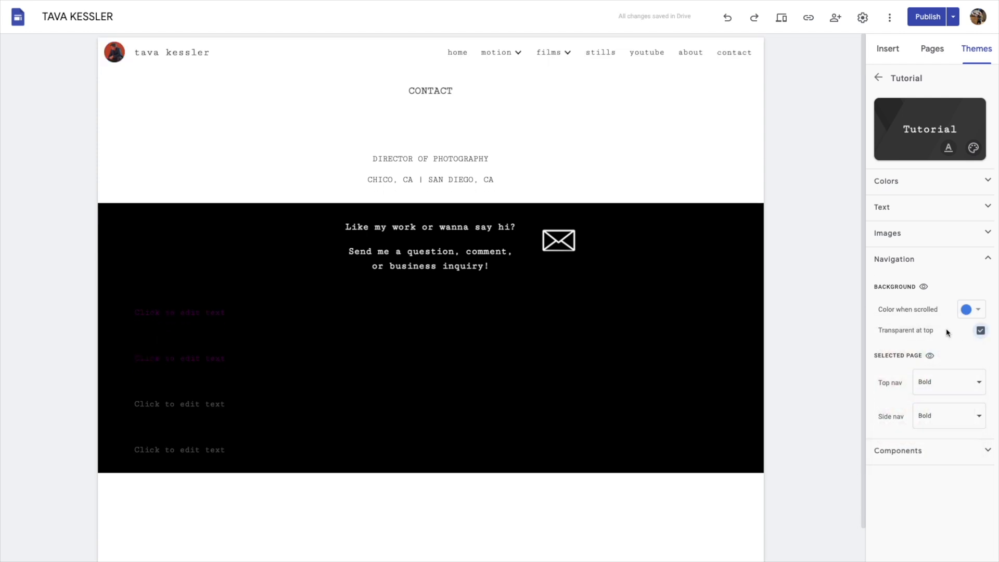
Step: Check the films submenu's background and set the navigation color when scrolled to black
mouse_move(502, 59)
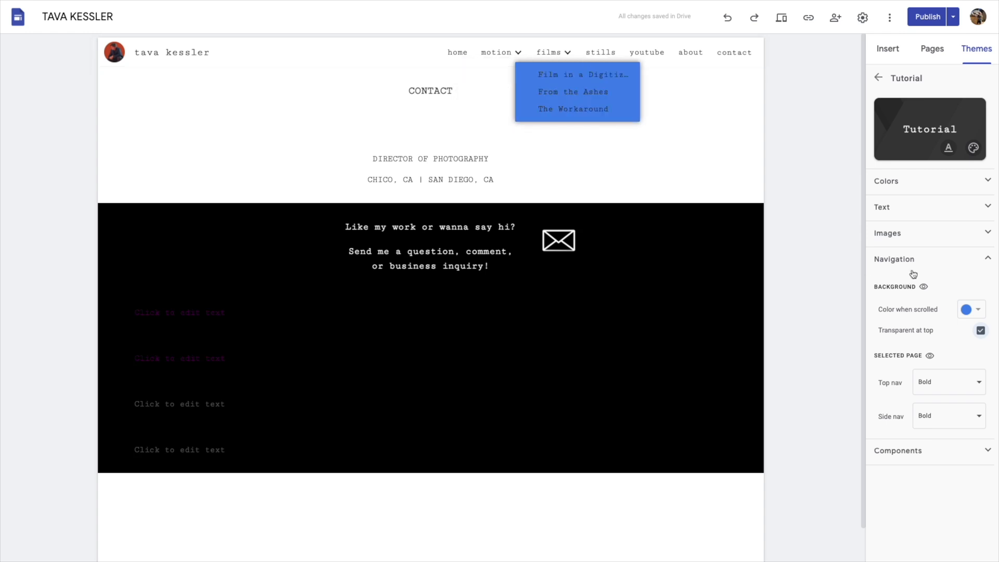
click(979, 311)
click(877, 330)
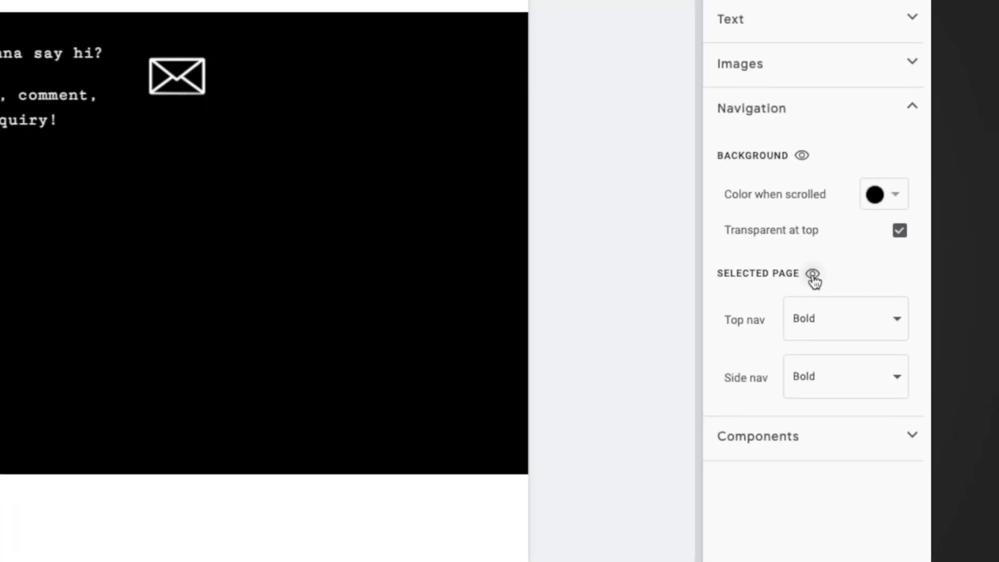
Step: Test the Background color, Foreground color and Underline top nav styles with a blue selected page color on the stills and youtube pages
mouse_move(931, 356)
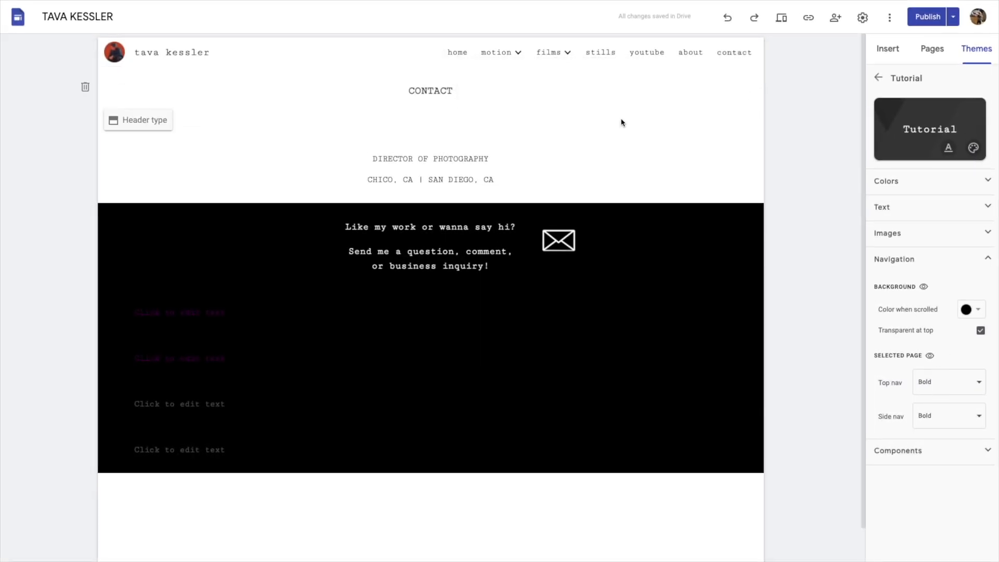
click(601, 53)
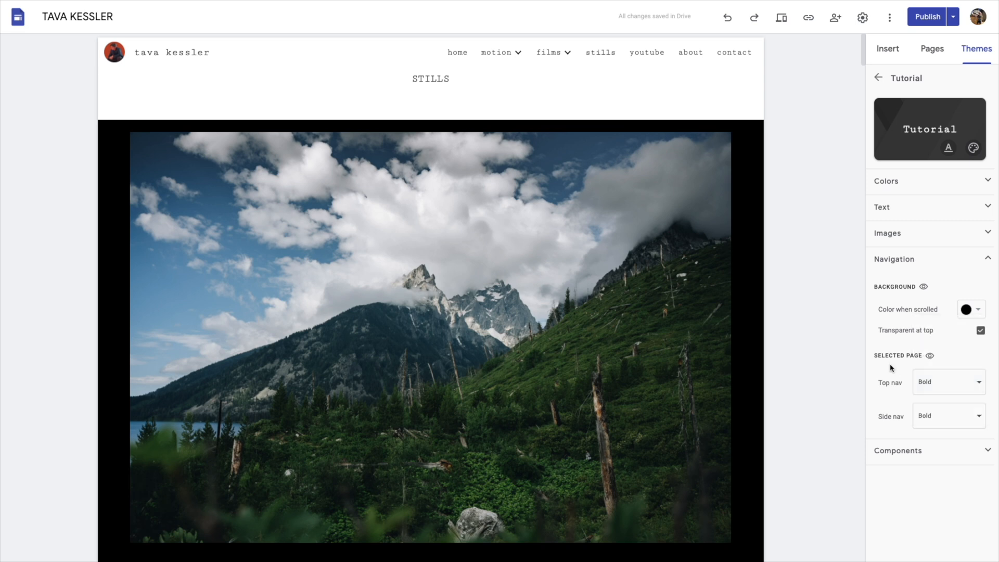
click(933, 408)
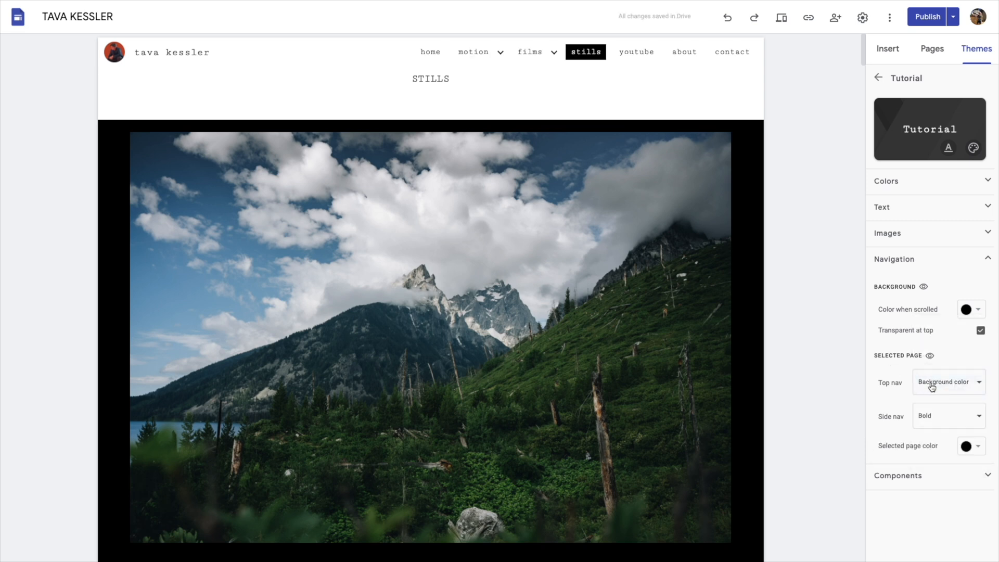
click(969, 446)
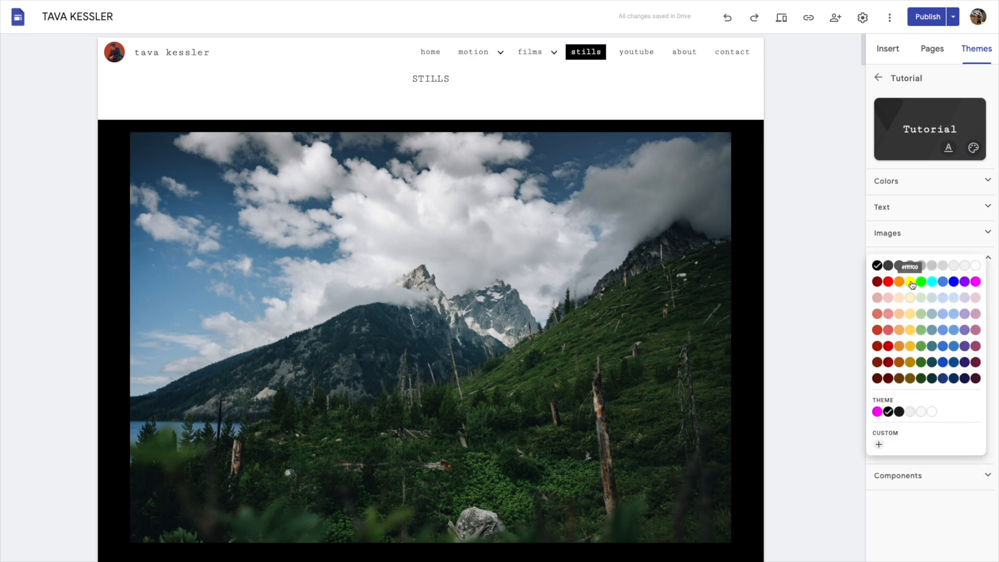
click(953, 282)
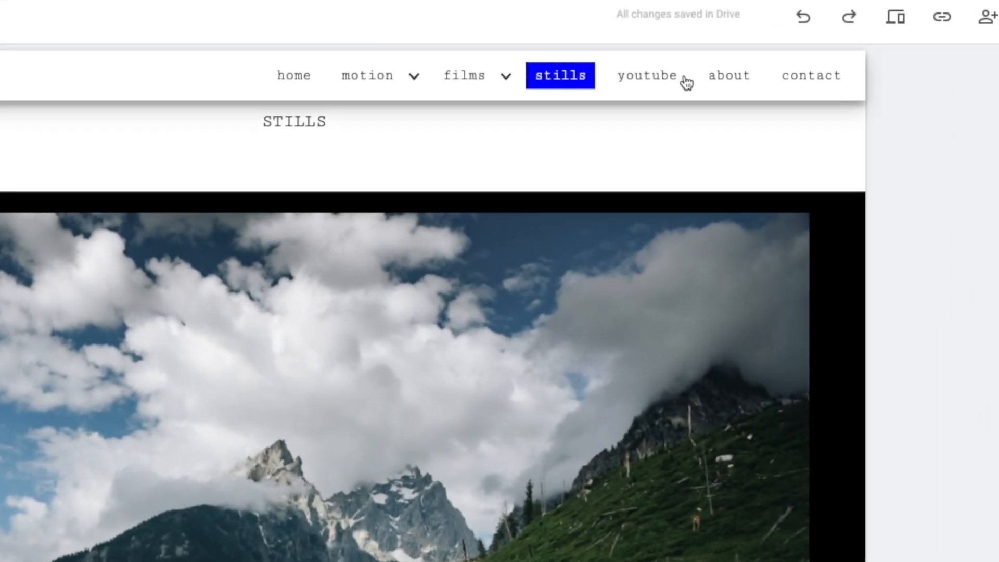
click(685, 81)
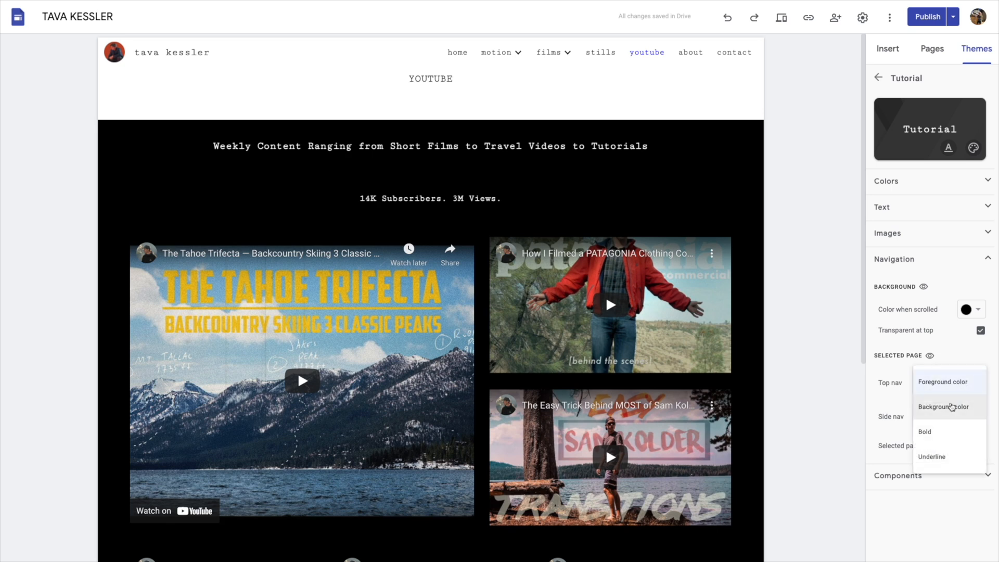
click(932, 457)
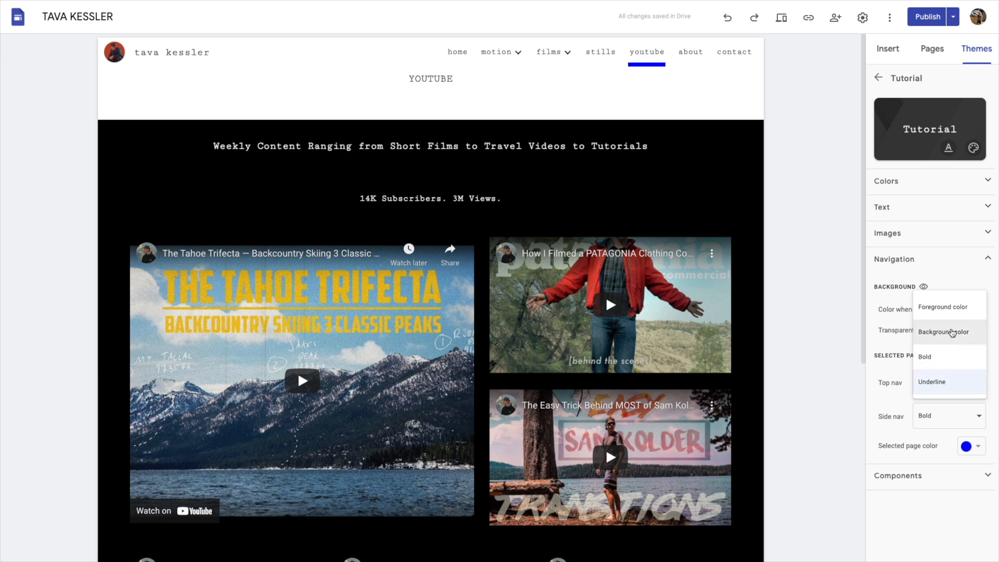
Step: Set the selected page's top nav style to Foreground color in red and check it on the about and home pages
click(975, 450)
click(888, 283)
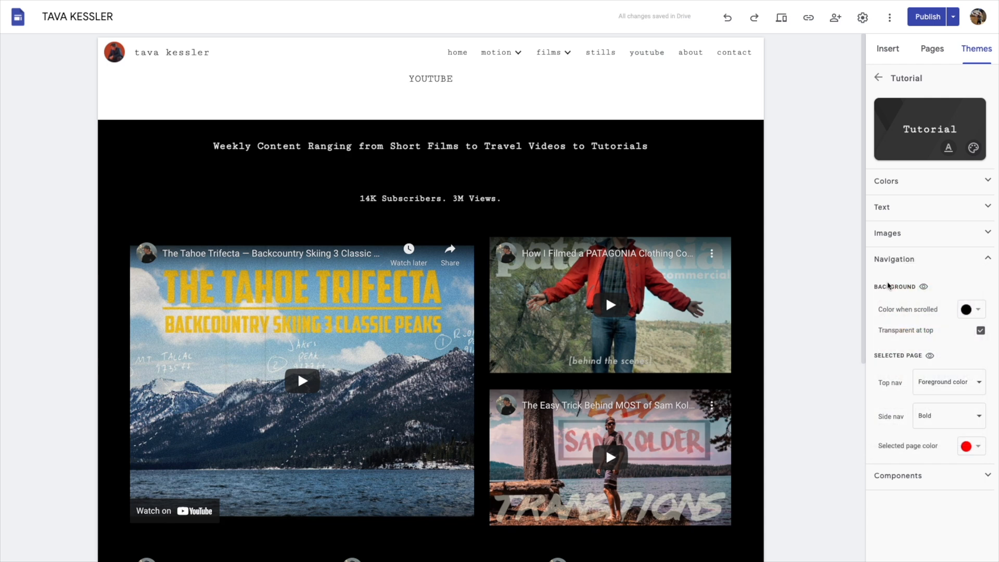
click(690, 53)
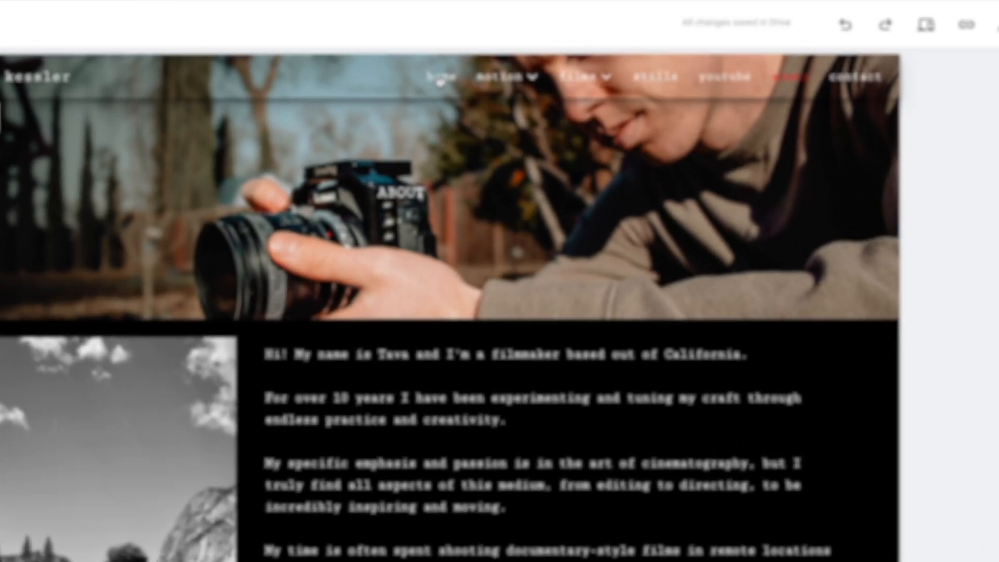
click(458, 52)
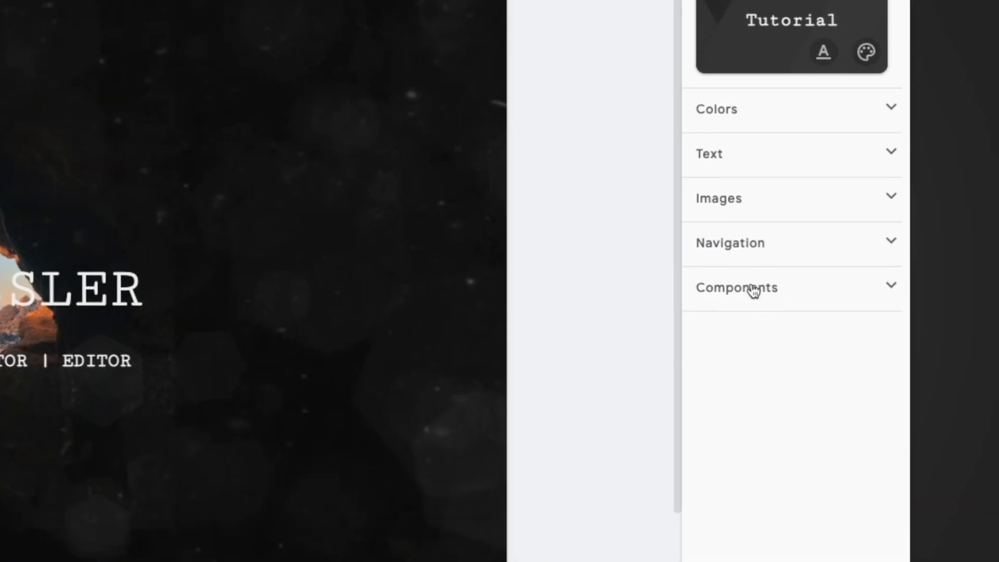
Step: Open the theme's component settings and review the options for Style 2 and Style 1
click(870, 290)
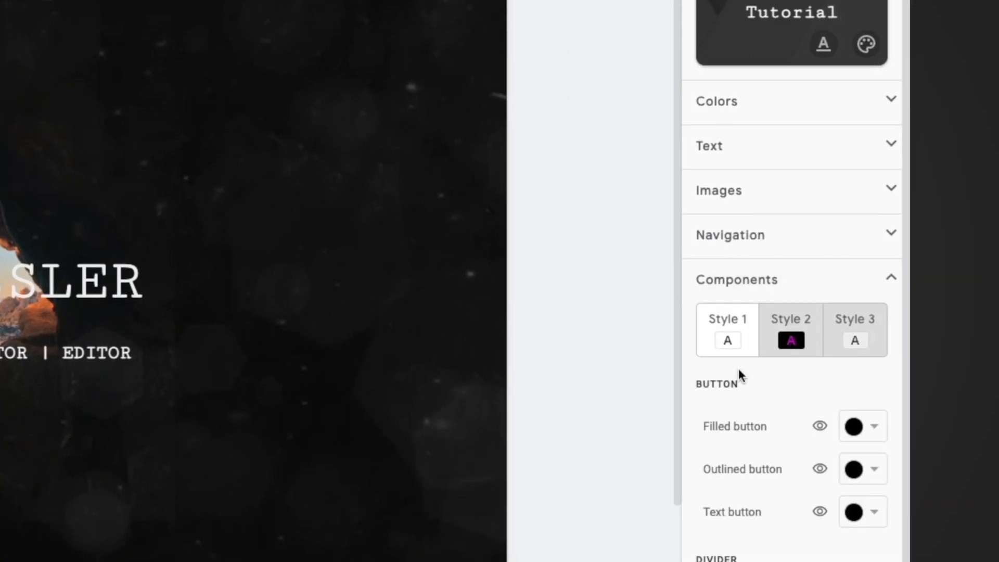
scroll(739, 371, down, 2)
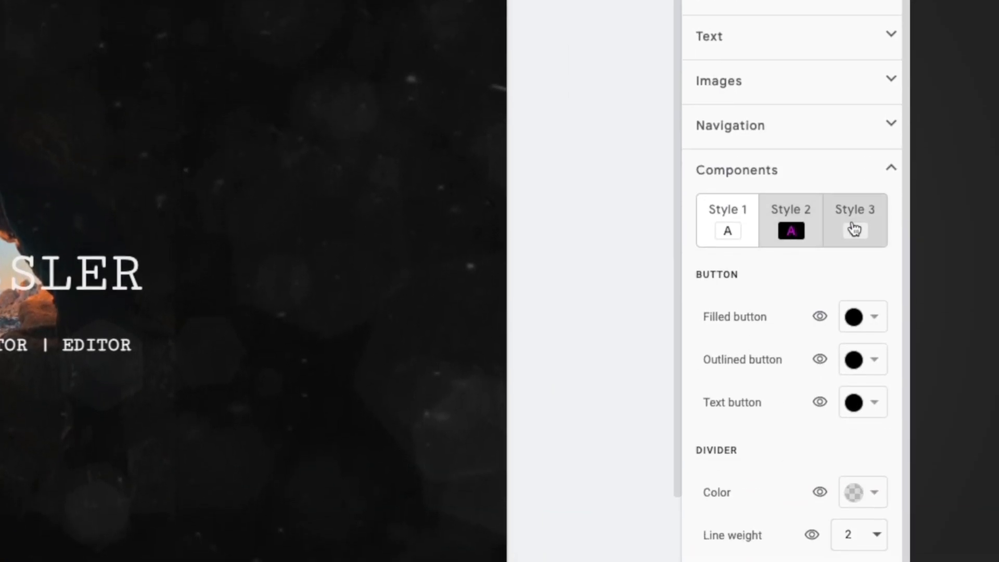
click(789, 232)
click(724, 229)
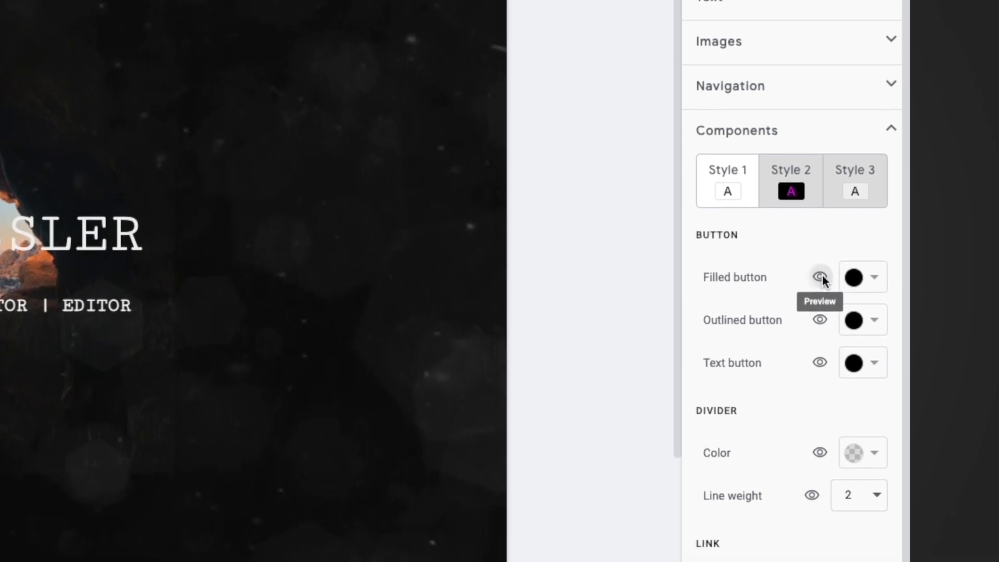
Step: Set Style 1's filled button color to cornflower blue and preview the filled and outlined buttons
mouse_move(821, 281)
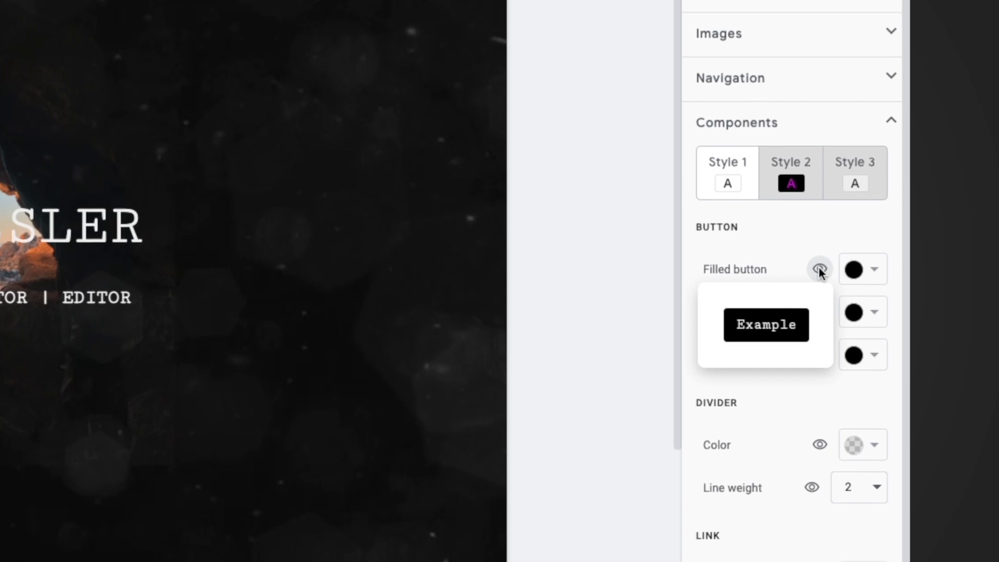
click(873, 266)
click(817, 327)
mouse_move(820, 260)
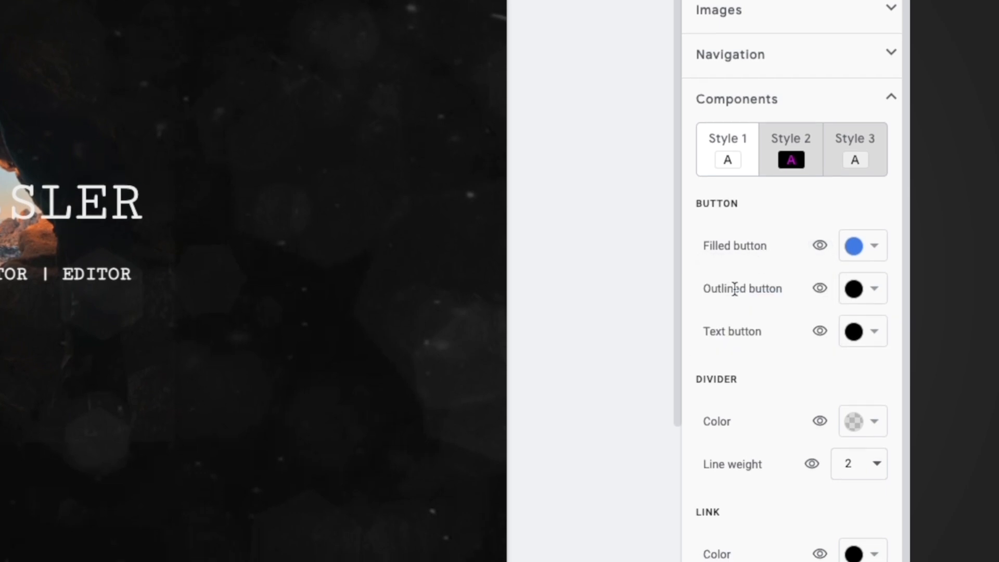
mouse_move(818, 291)
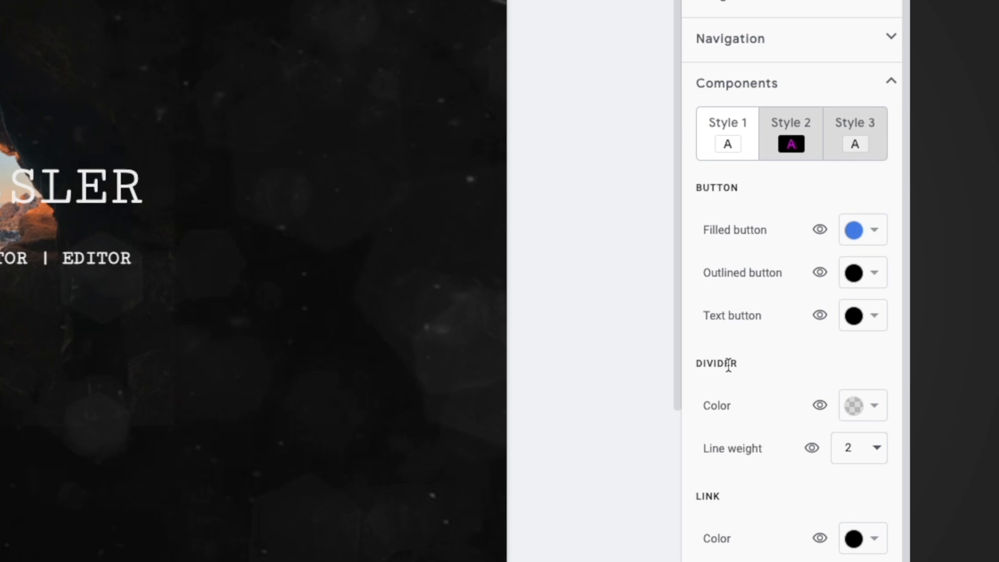
Step: Set Style 1's divider color to green and its line weight to 5, checking the divider preview
mouse_move(820, 401)
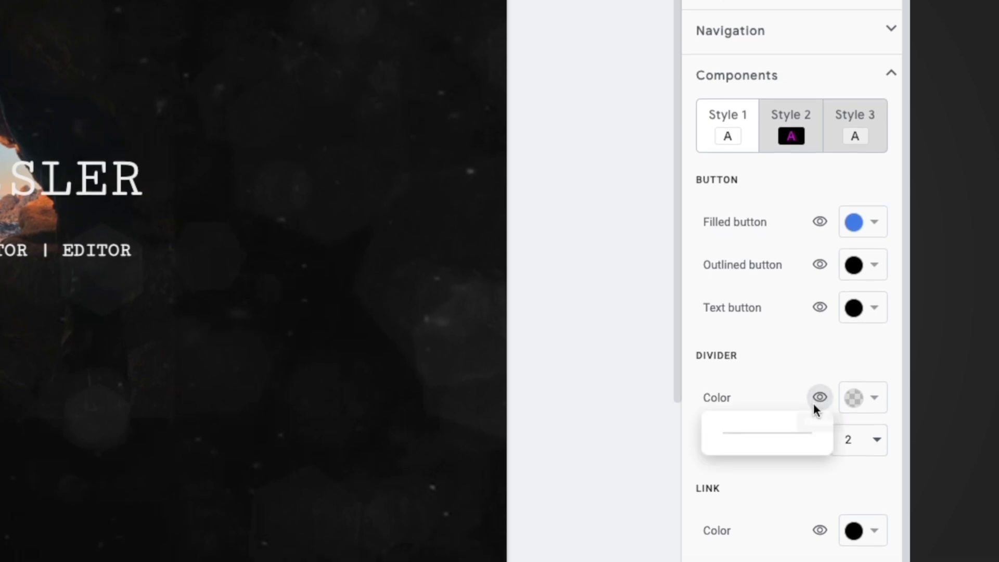
click(878, 394)
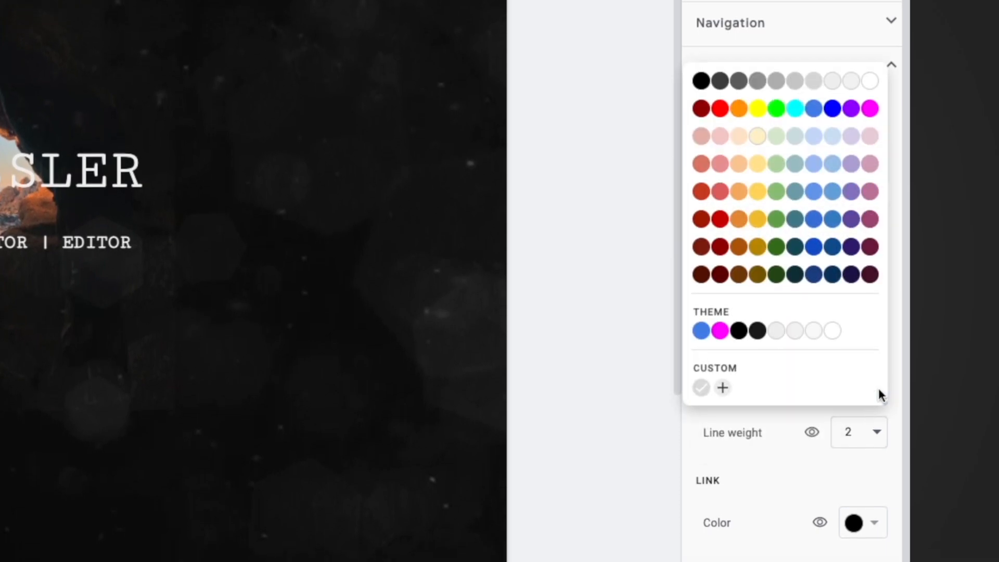
click(779, 218)
mouse_move(821, 387)
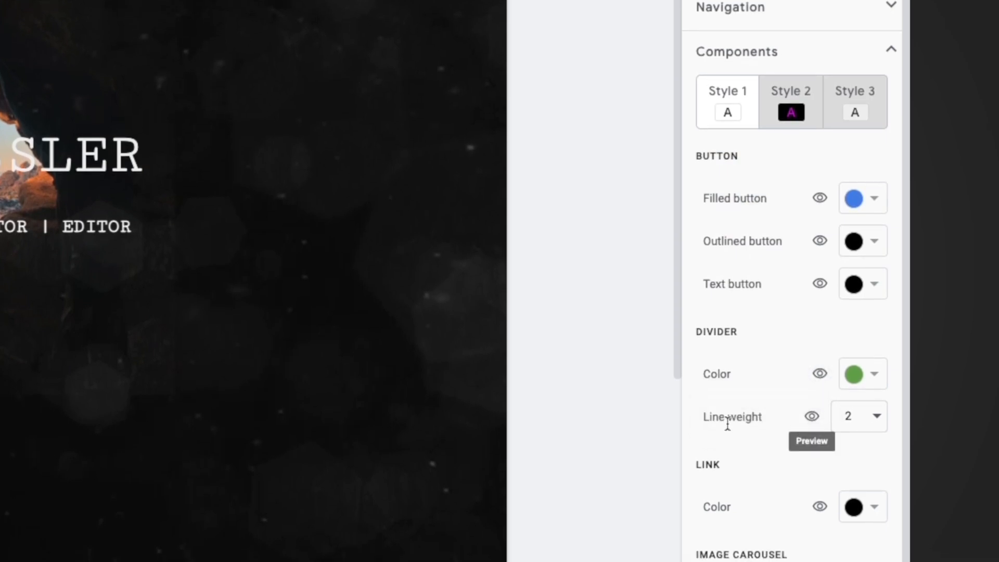
mouse_move(812, 420)
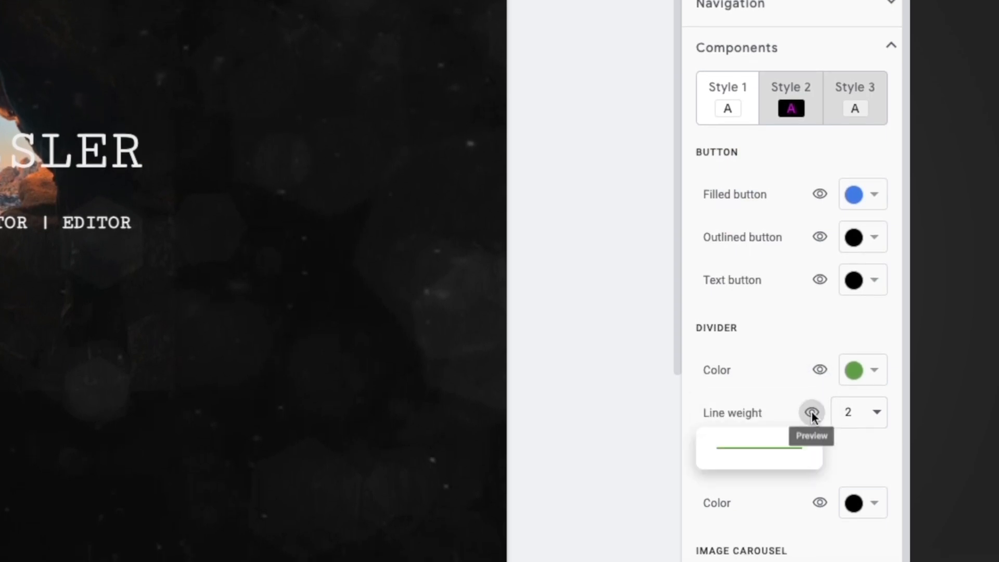
click(878, 412)
click(853, 561)
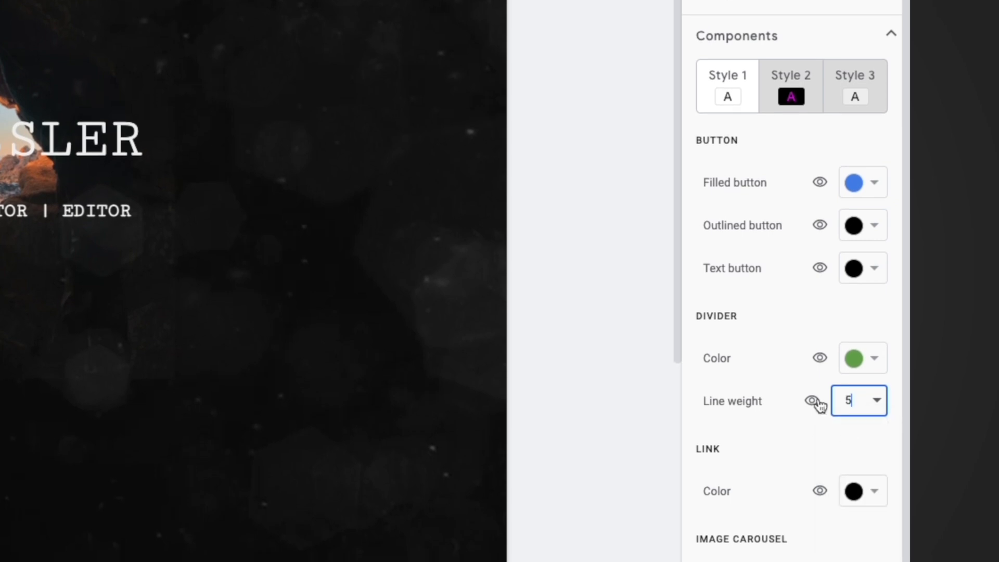
click(815, 404)
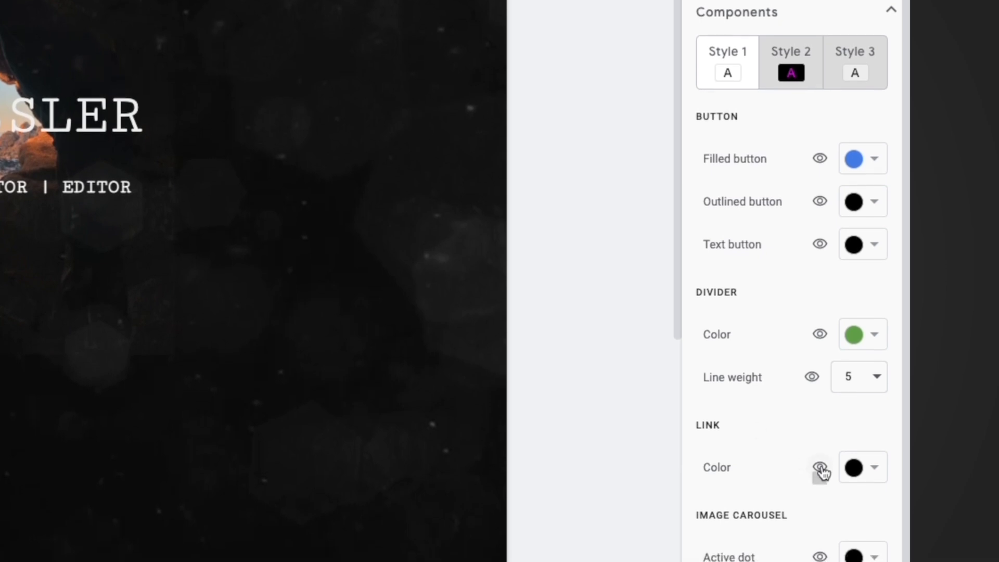
Step: Set Style 1's link color to blue and preview the example link
mouse_move(820, 471)
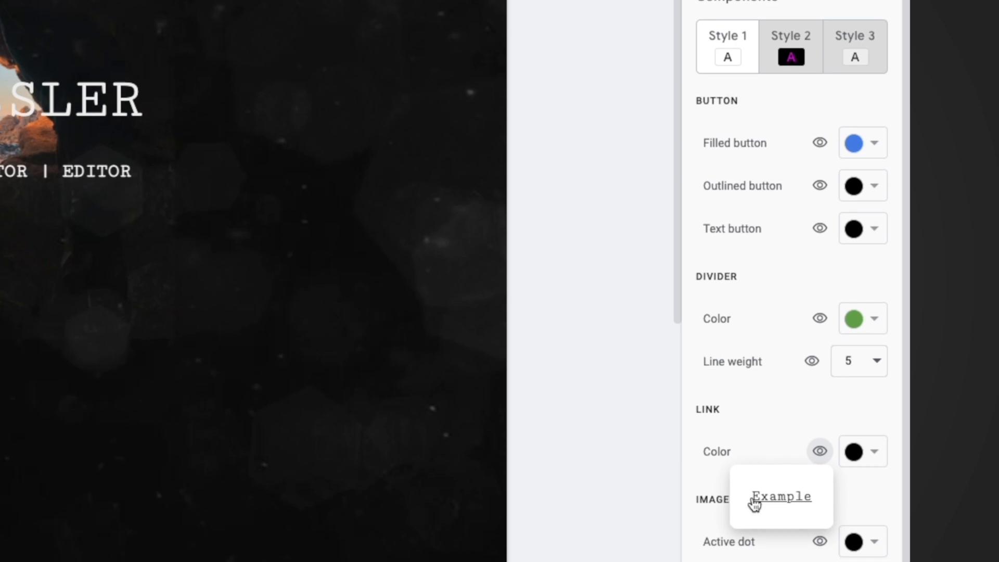
click(853, 448)
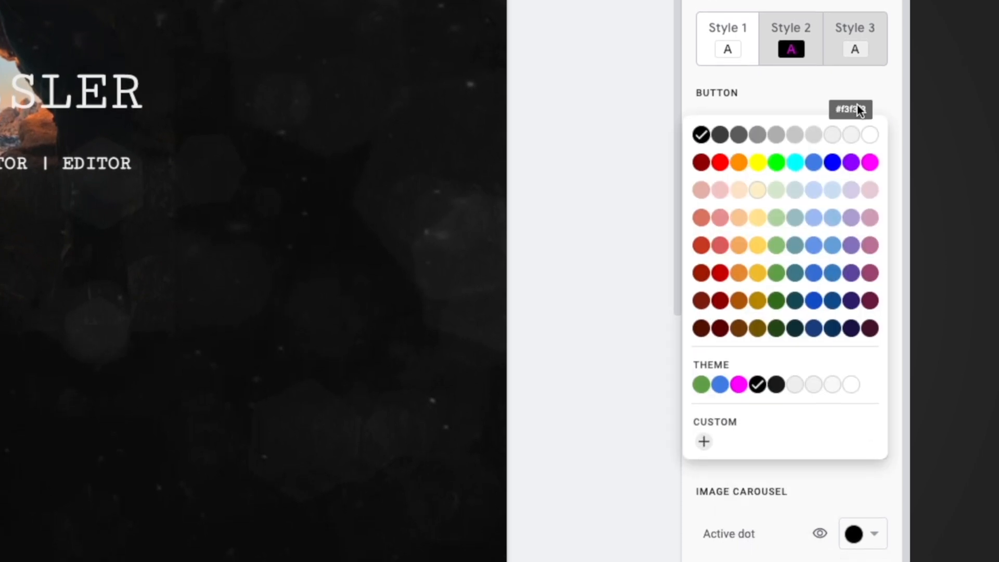
click(830, 163)
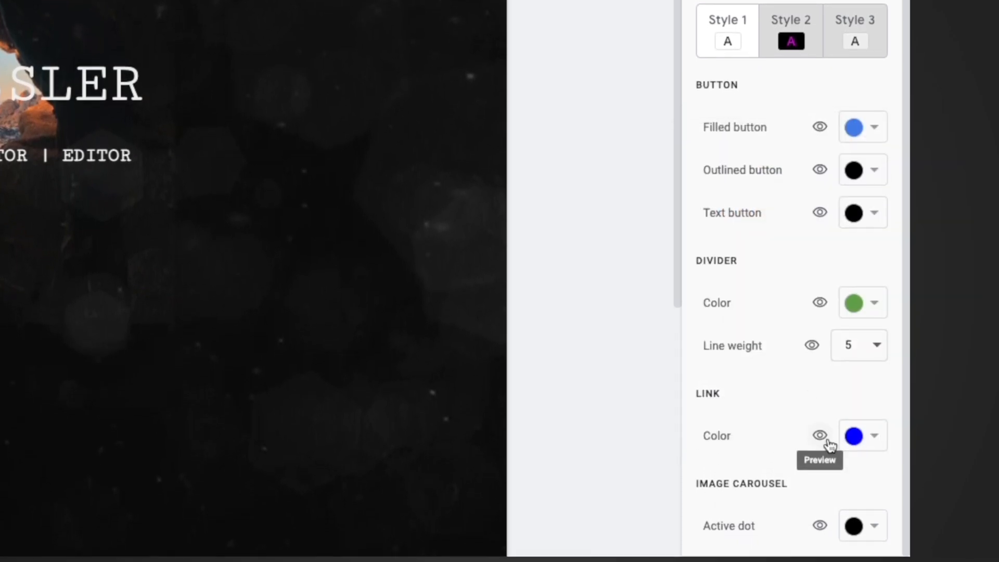
mouse_move(821, 431)
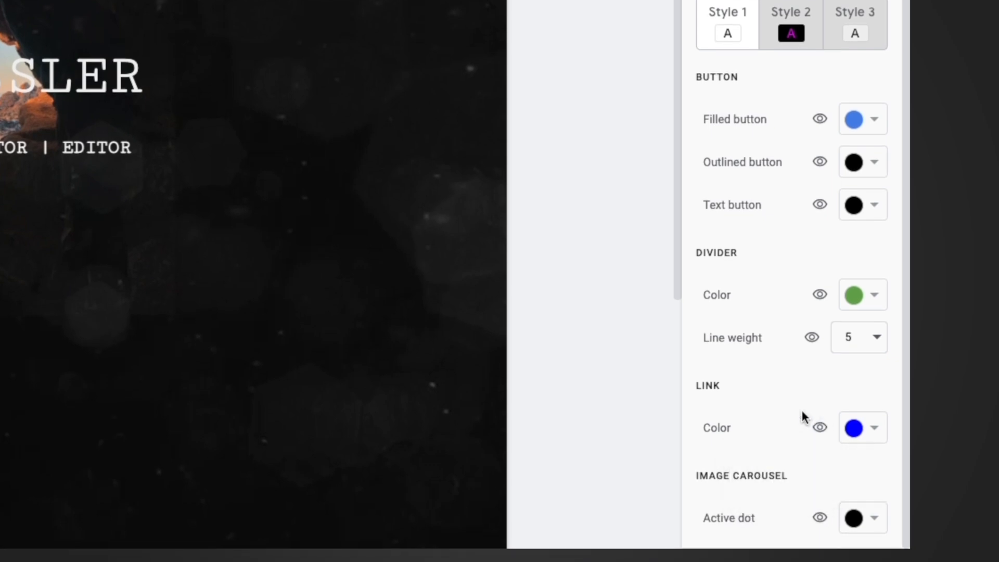
Step: Set Style 1's image carousel active dot color to light orange and preview the carousel dots
mouse_move(821, 516)
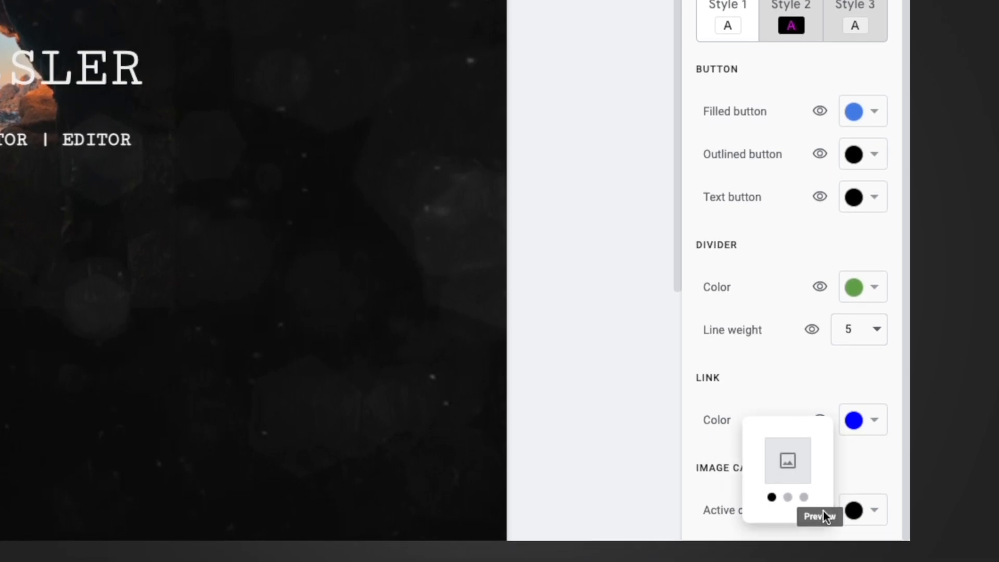
click(871, 507)
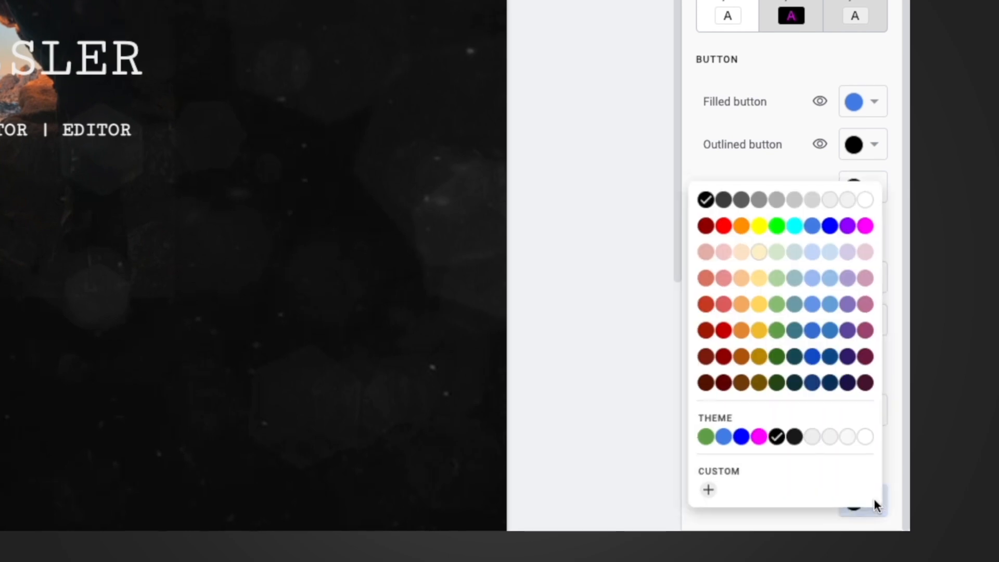
click(739, 300)
mouse_move(821, 487)
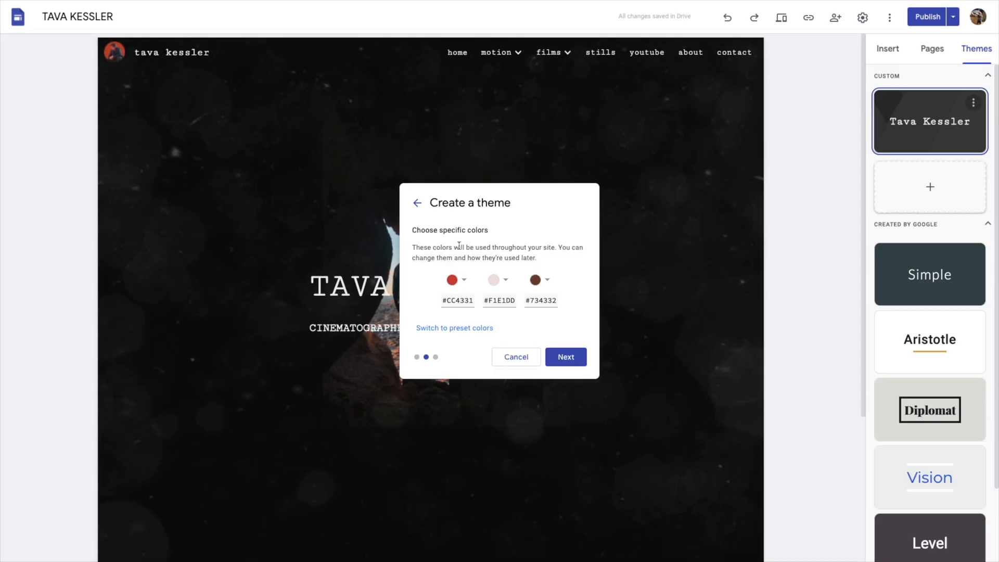
Step: Create the theme with the specific colors #CC4331, #F1E1DD and #734332, Lato headings and Roboto body text
click(564, 355)
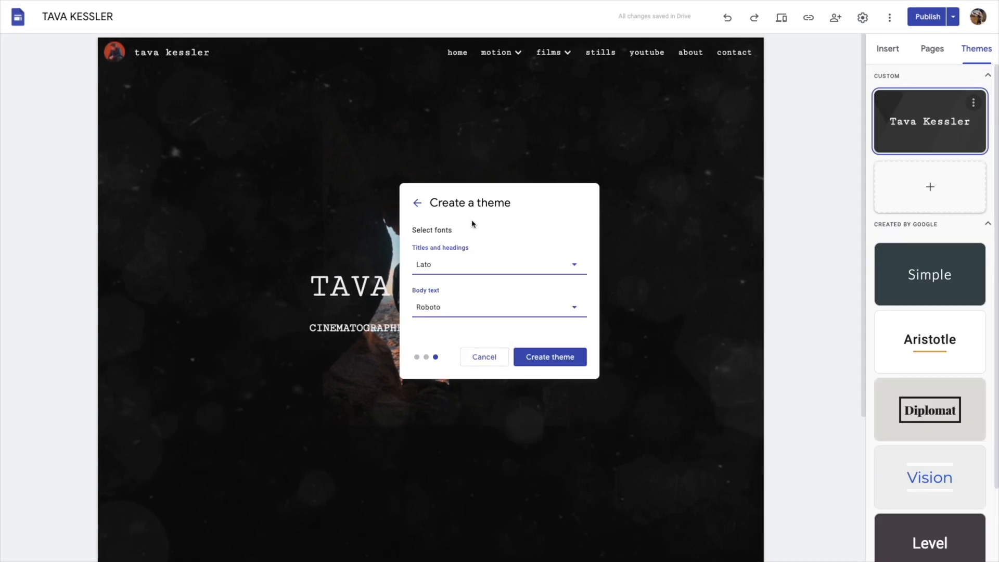
click(550, 356)
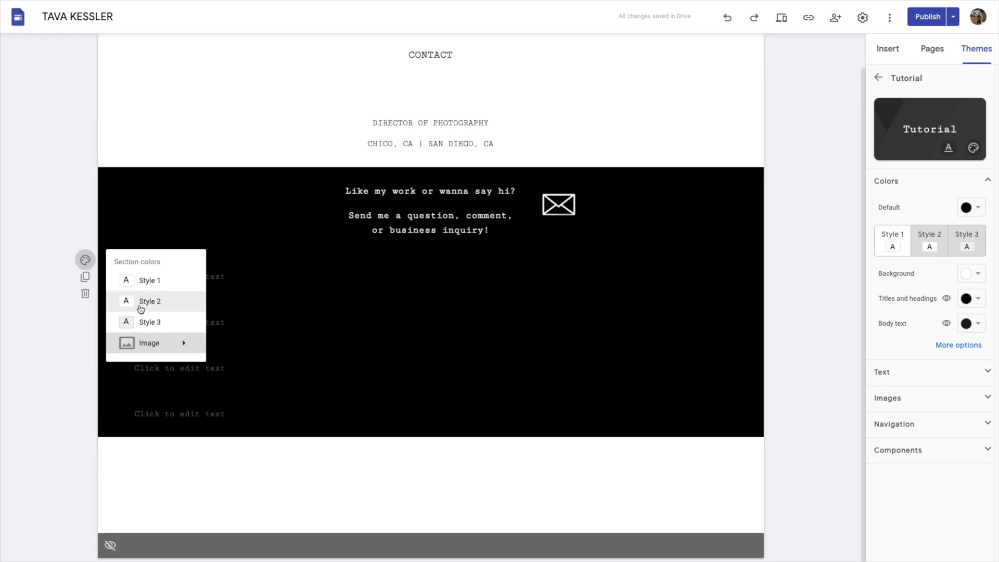
Step: Expand Style 2's detailed title, heading and body text color options, and look through the theme's text settings
click(333, 301)
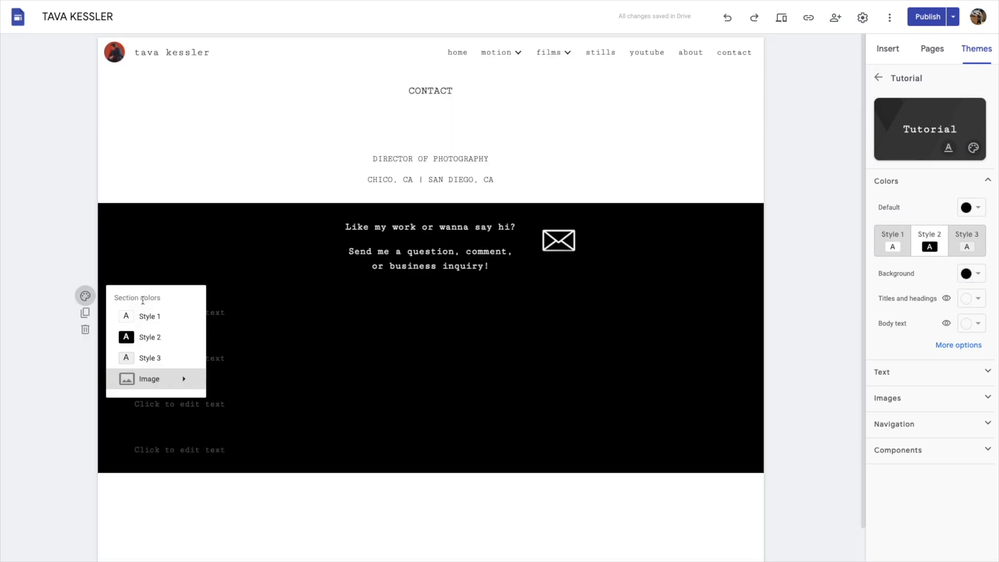
click(968, 345)
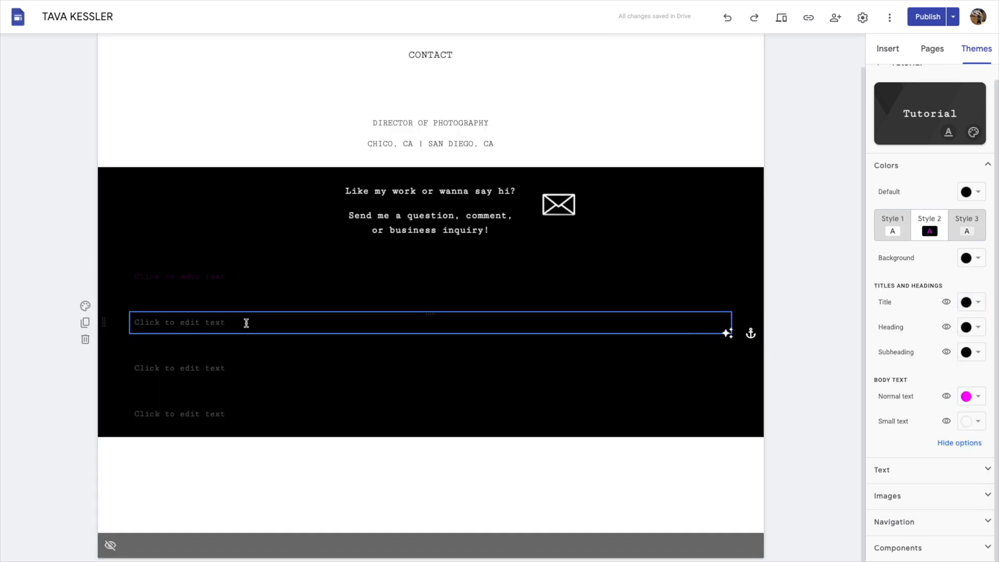
click(988, 469)
click(894, 487)
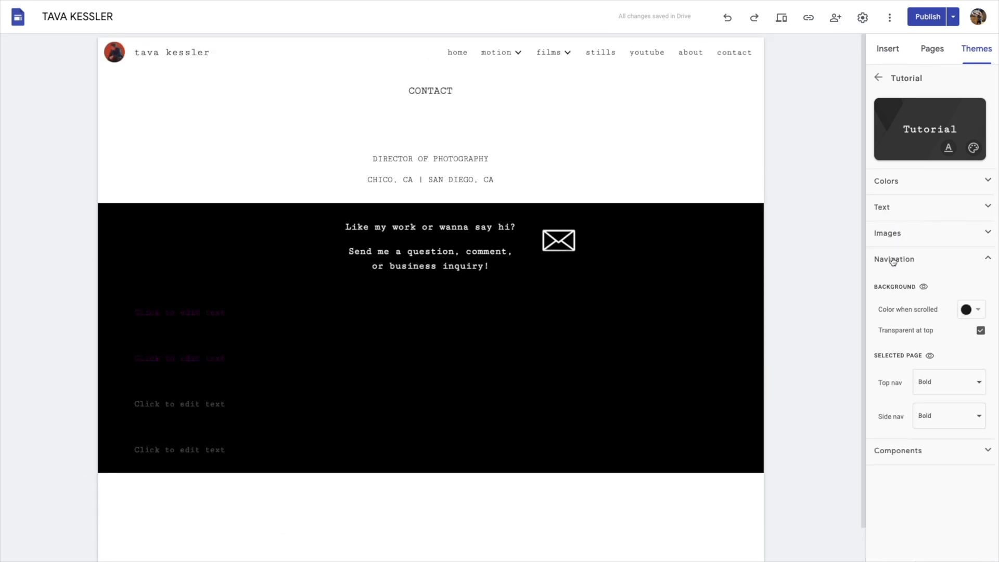
Step: Review the selected-page style choices for the top navigation and Style 1's component options, including the divider color
click(942, 392)
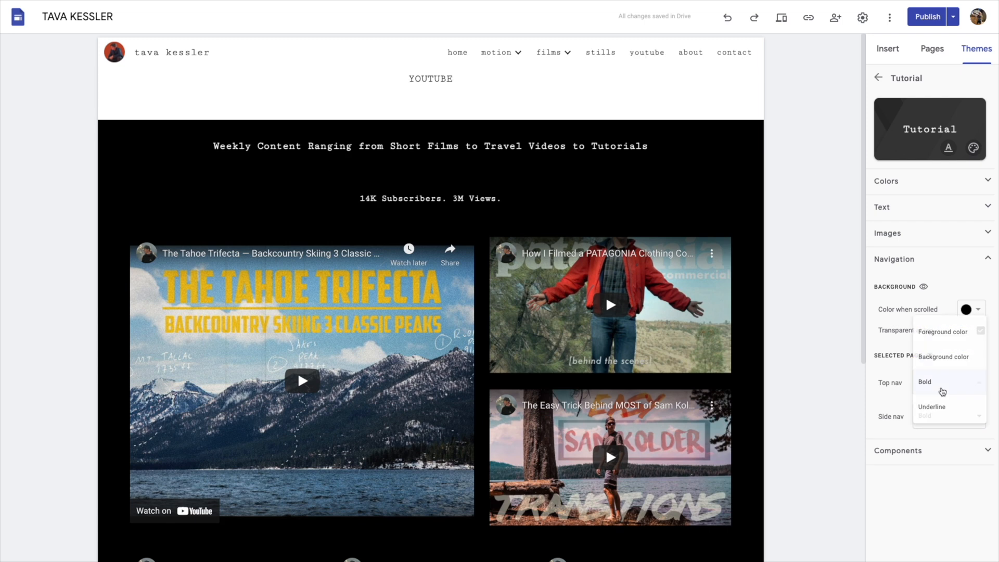
click(897, 475)
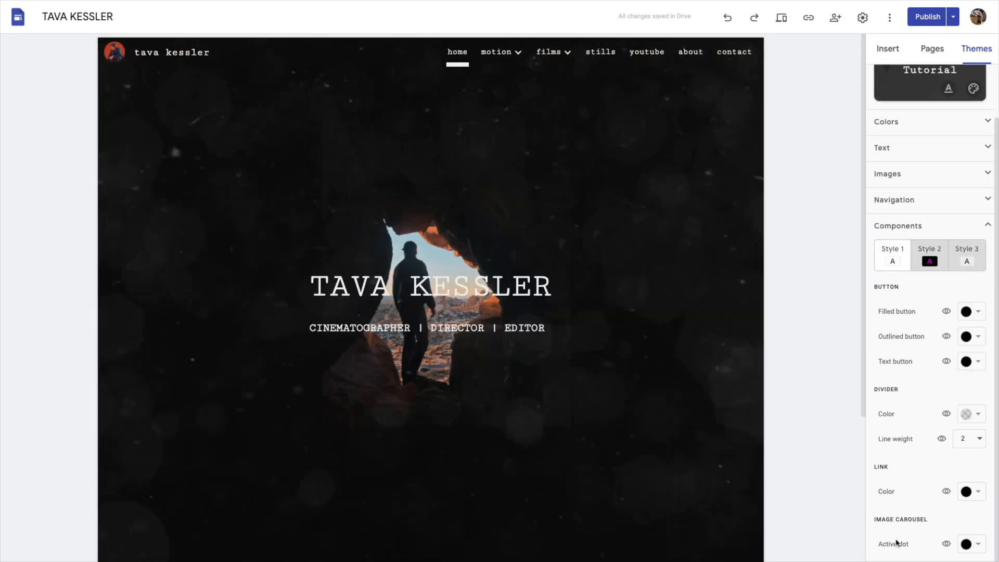
click(978, 414)
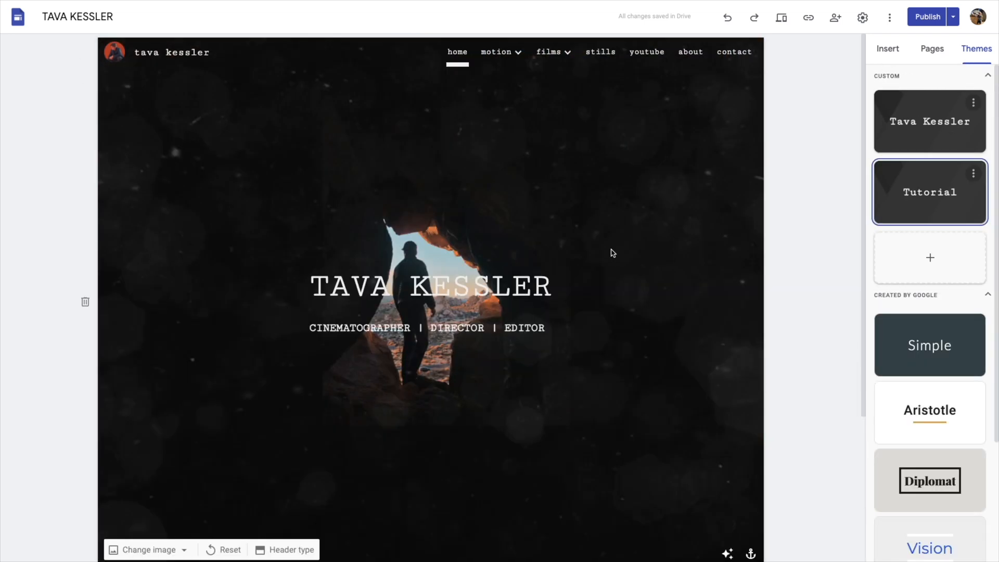